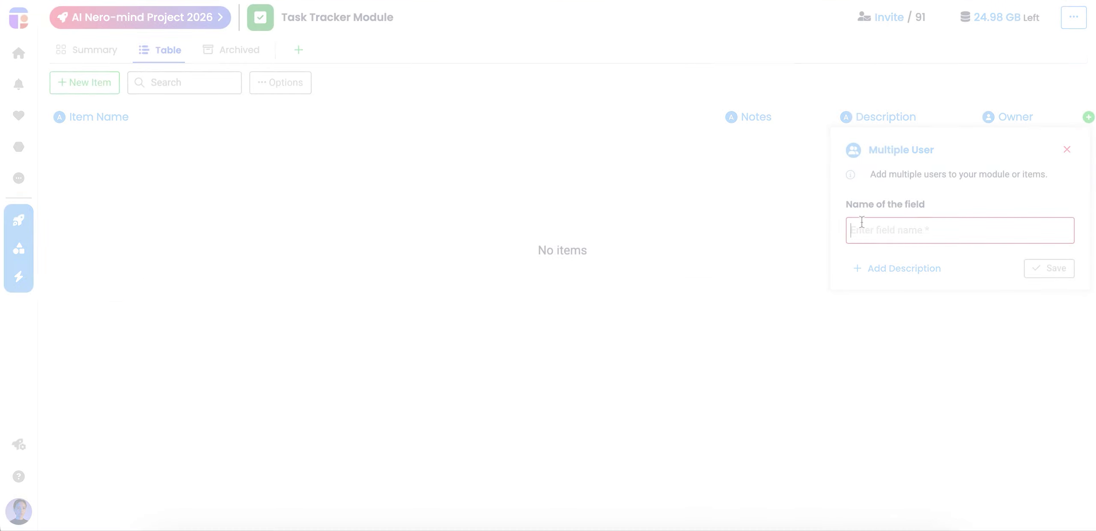
- Save the new multiple-user field under the name Approvers, and add a date field named Due Date
text(Approvers)
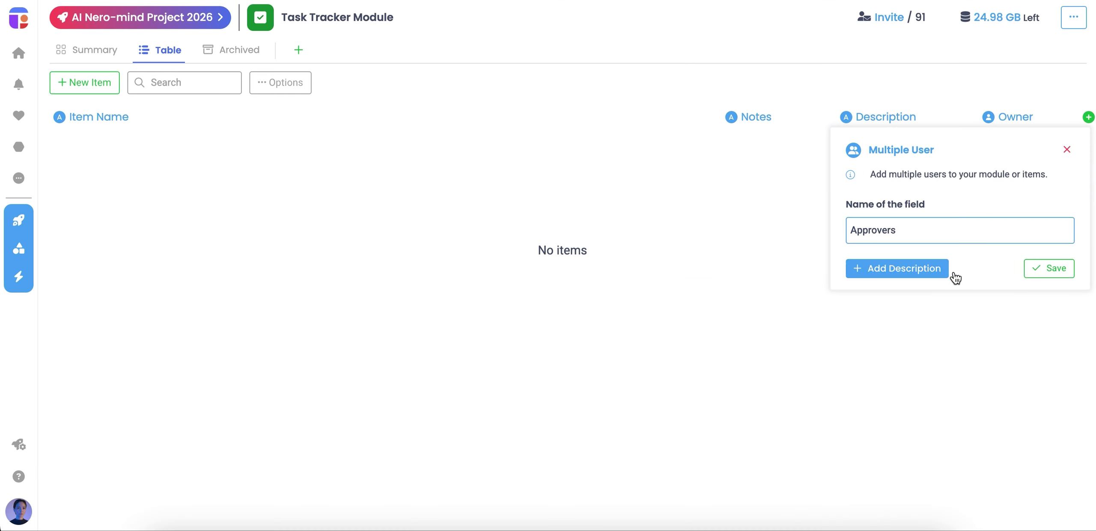
click(1049, 270)
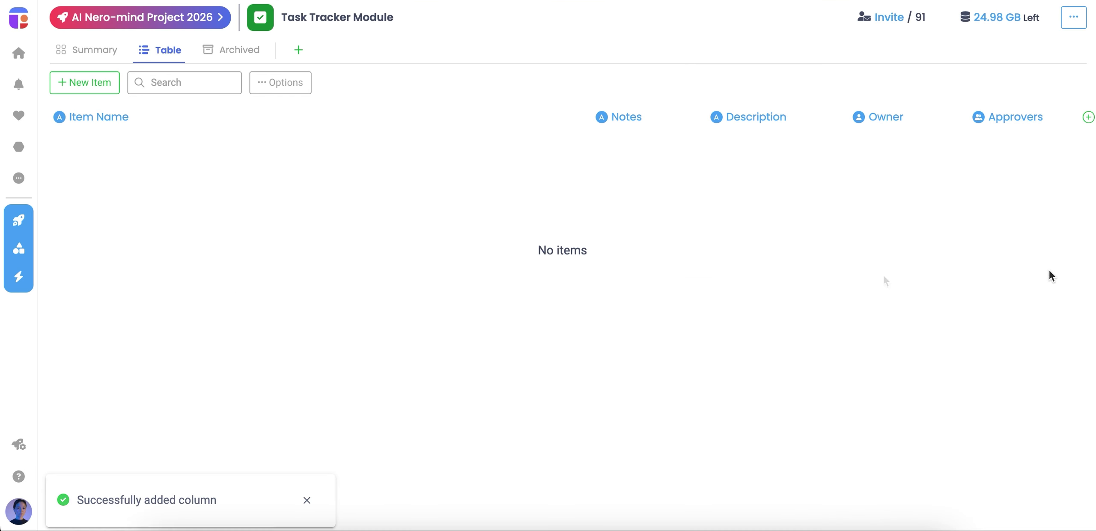
click(1087, 118)
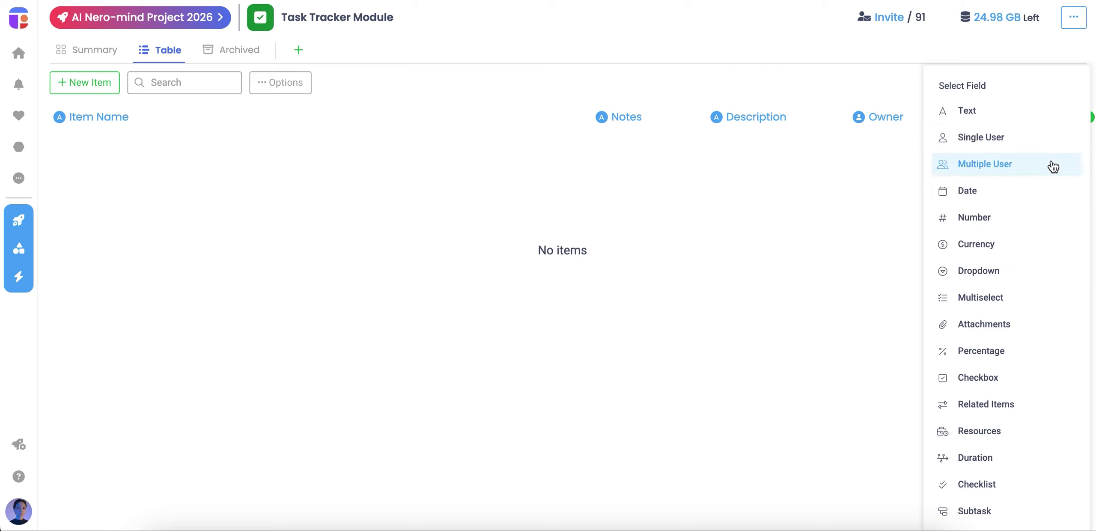
click(1016, 198)
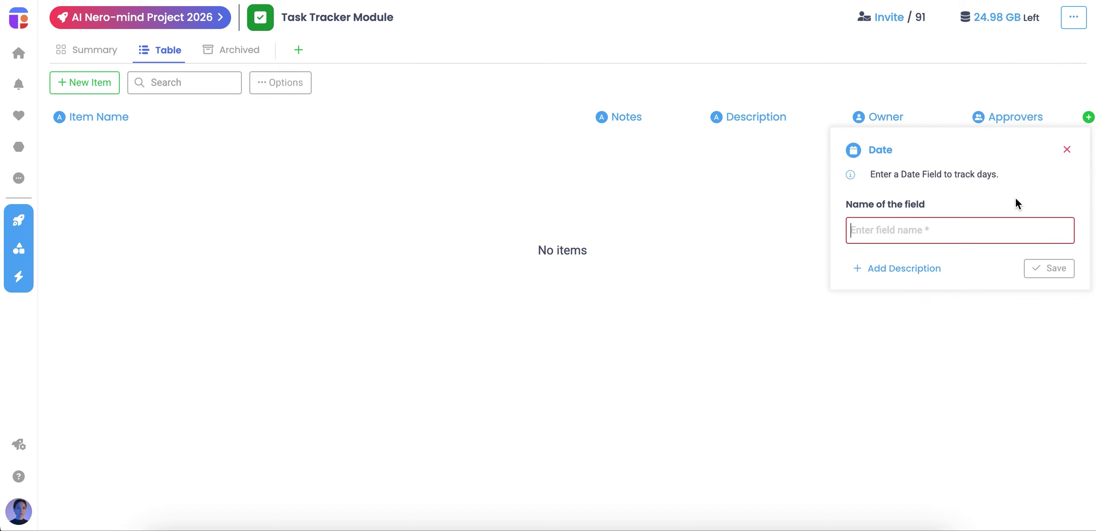
text(Due )
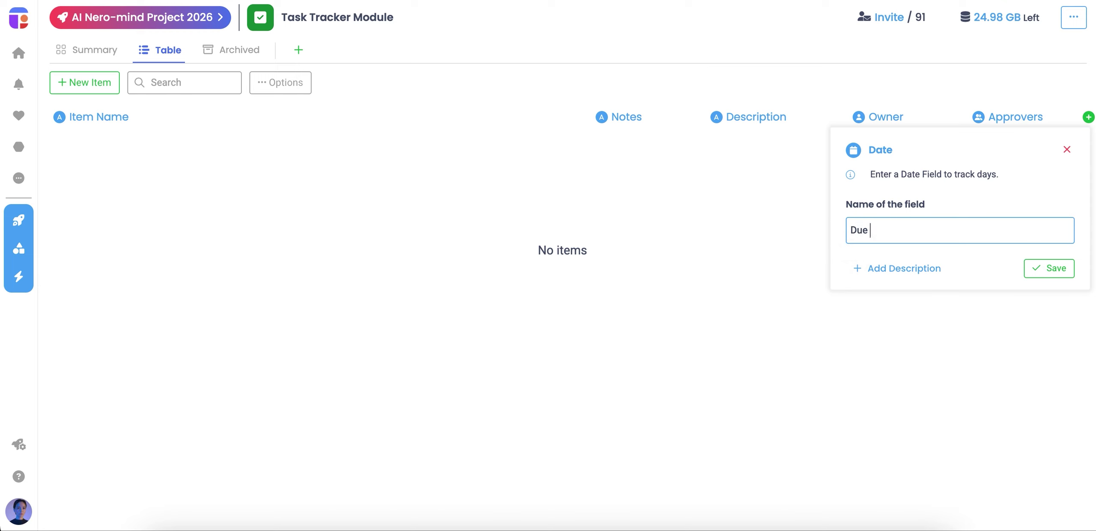
text(Date)
click(1036, 267)
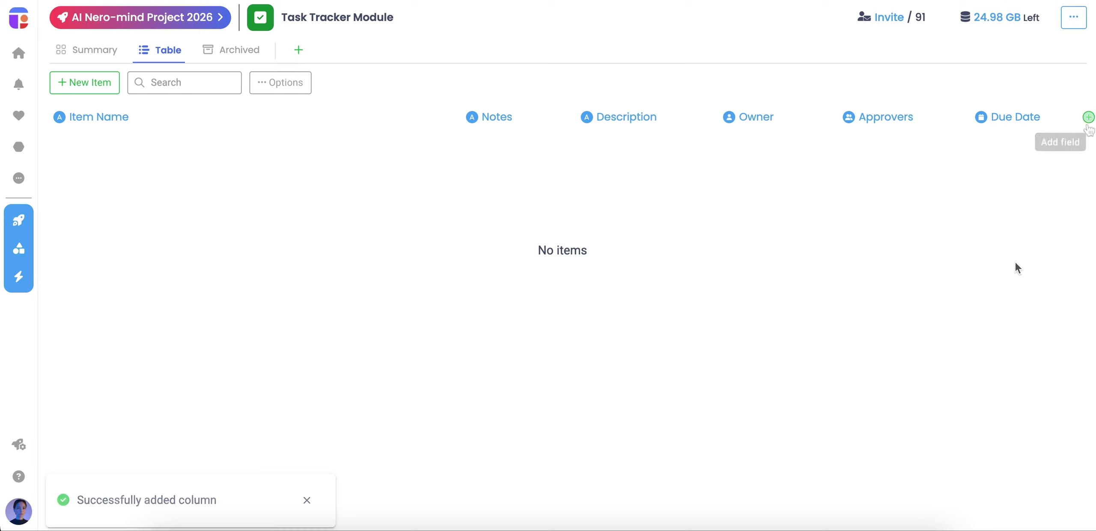
- Add a number field named ID to the task table
click(1089, 117)
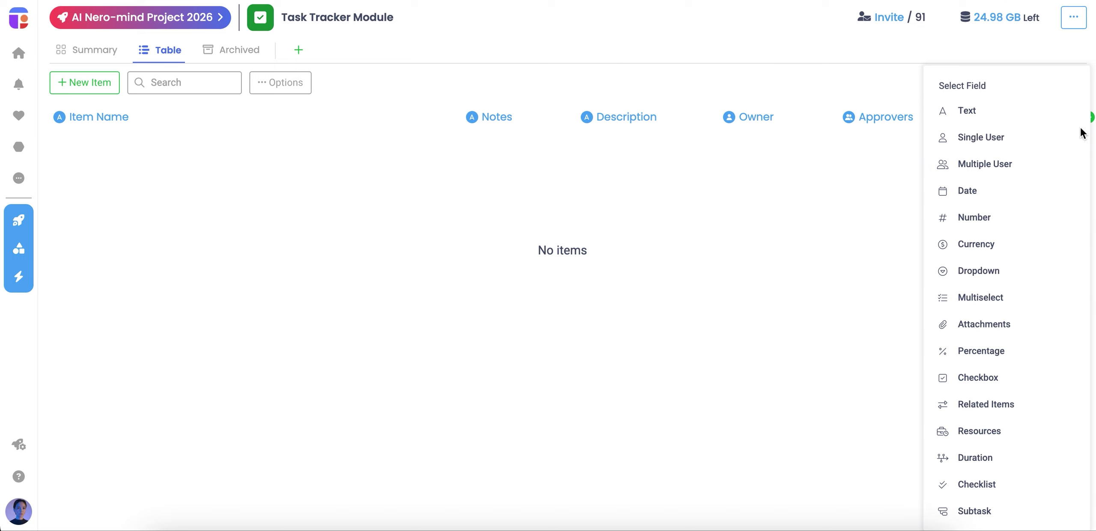
click(1007, 222)
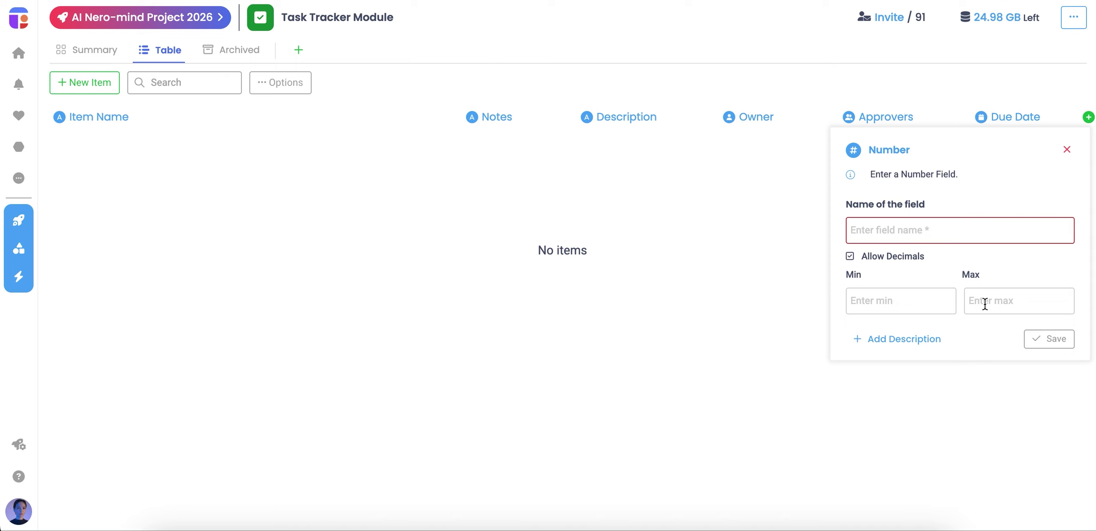
click(982, 235)
text(ID)
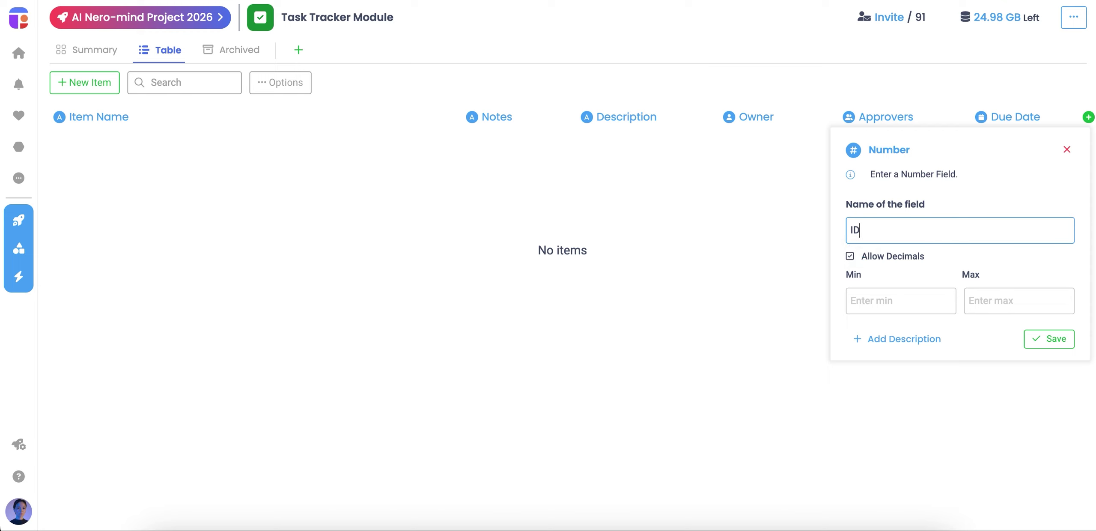
click(1048, 343)
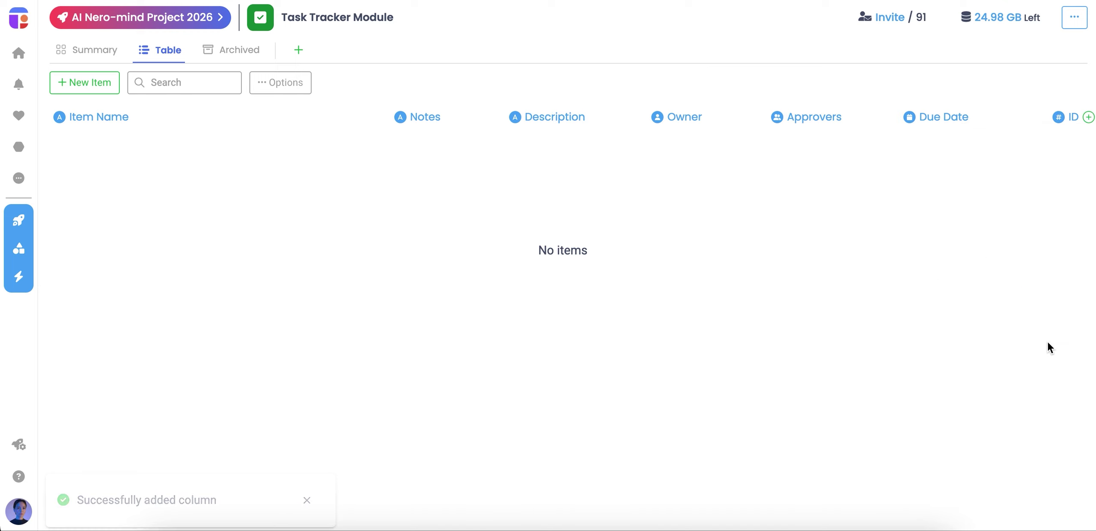
- Add a currency field named Budget to the task table
click(1087, 117)
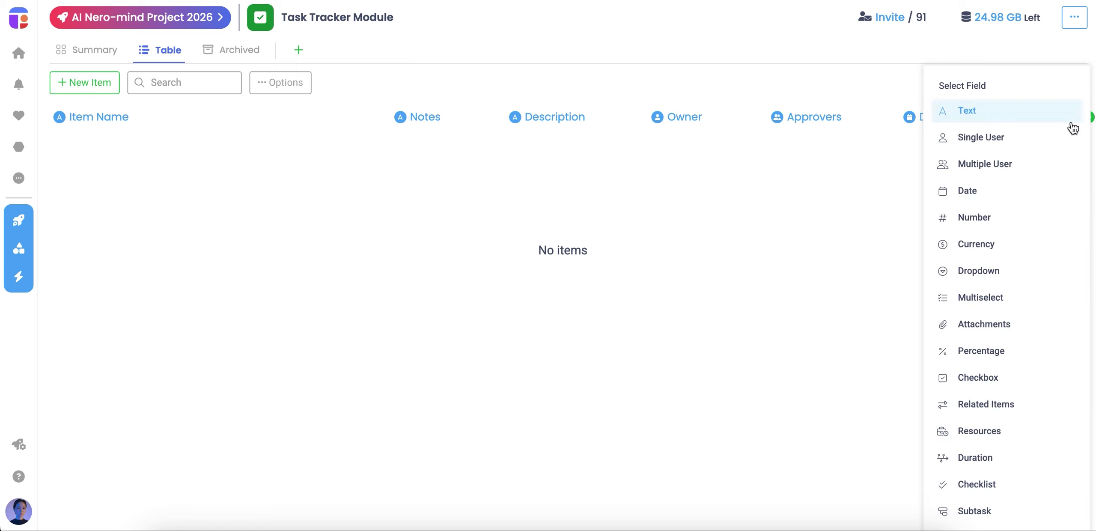
click(1015, 251)
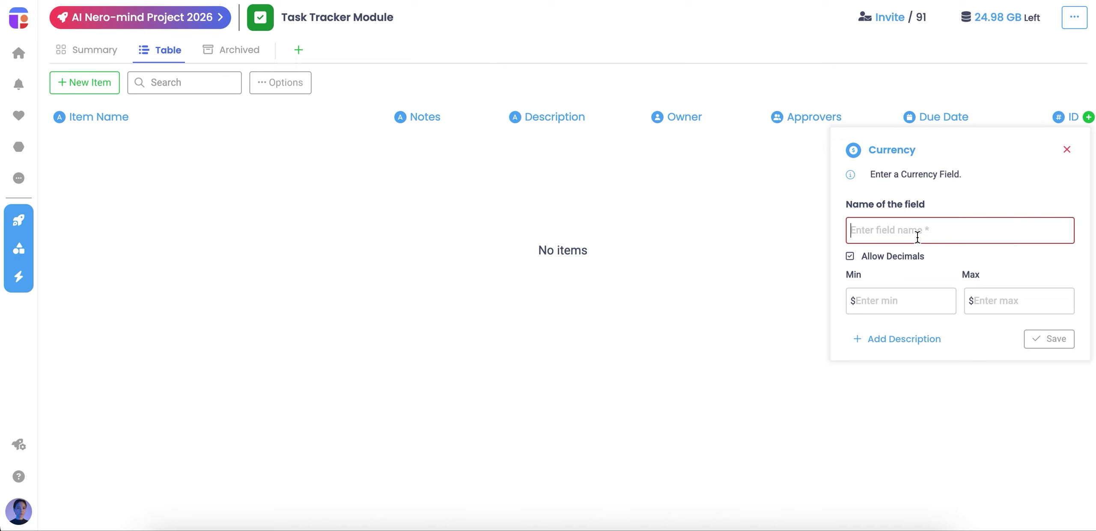
text(Budget)
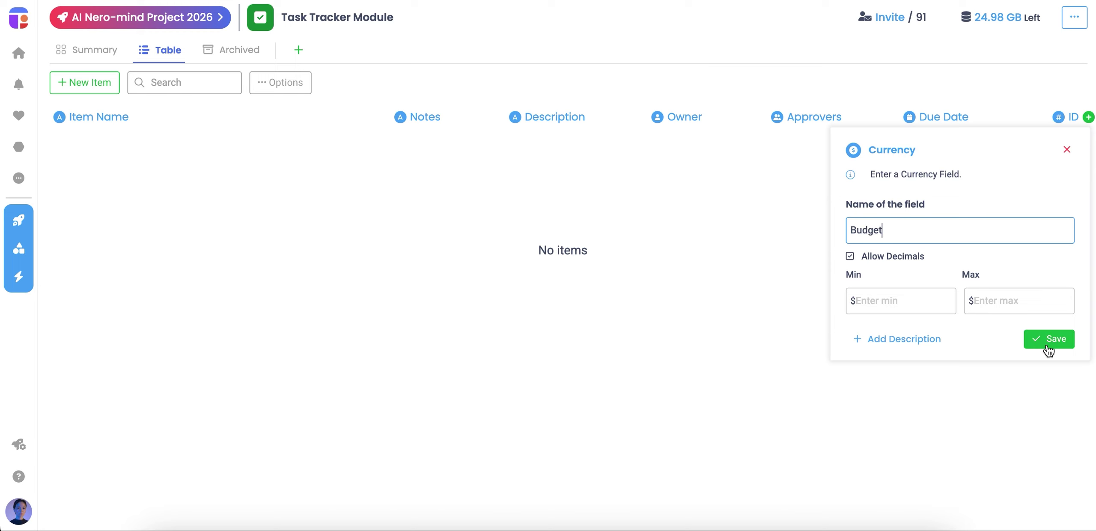
click(1048, 348)
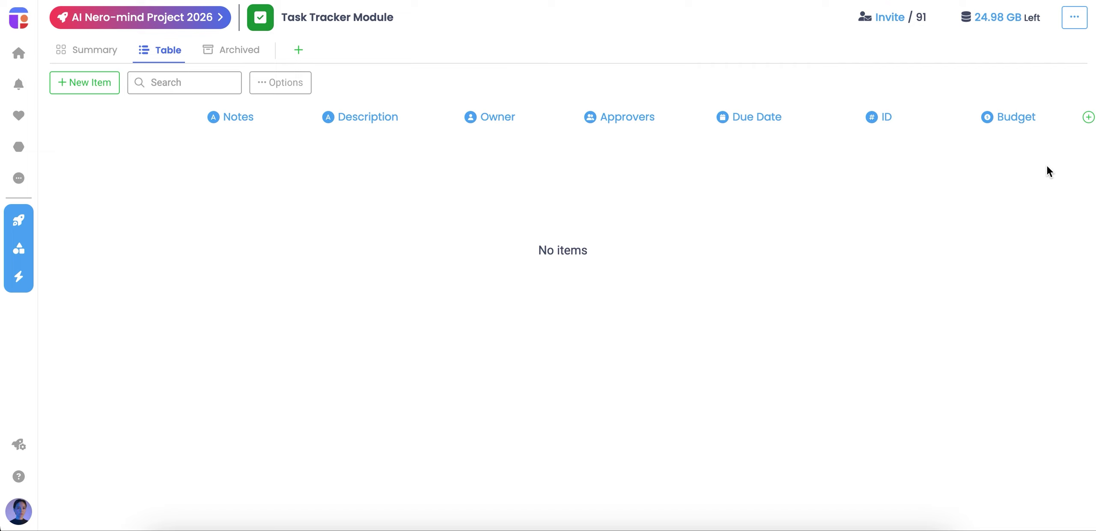
- Start a dropdown field named Status and give it a blue option called Pending
click(1088, 119)
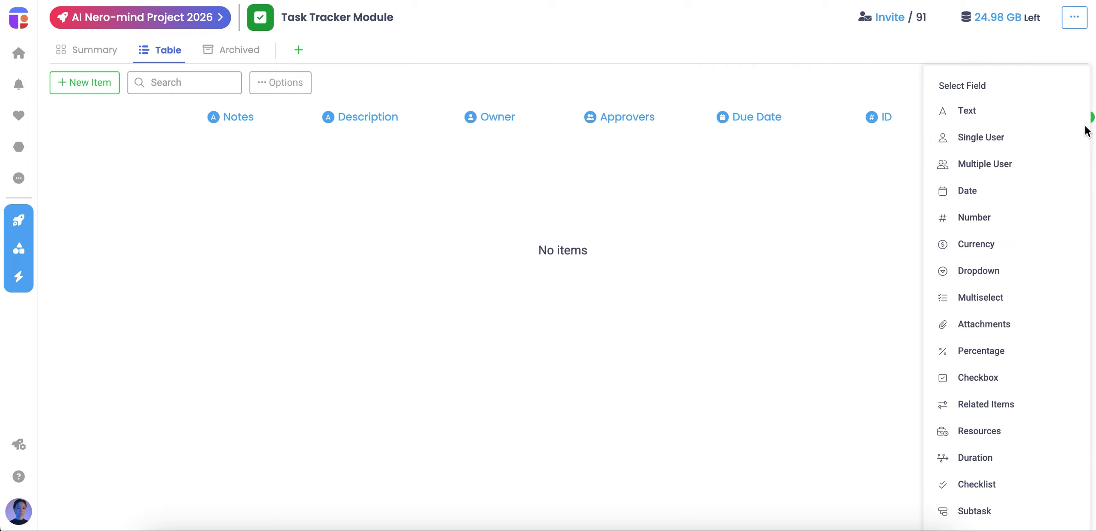
click(1031, 270)
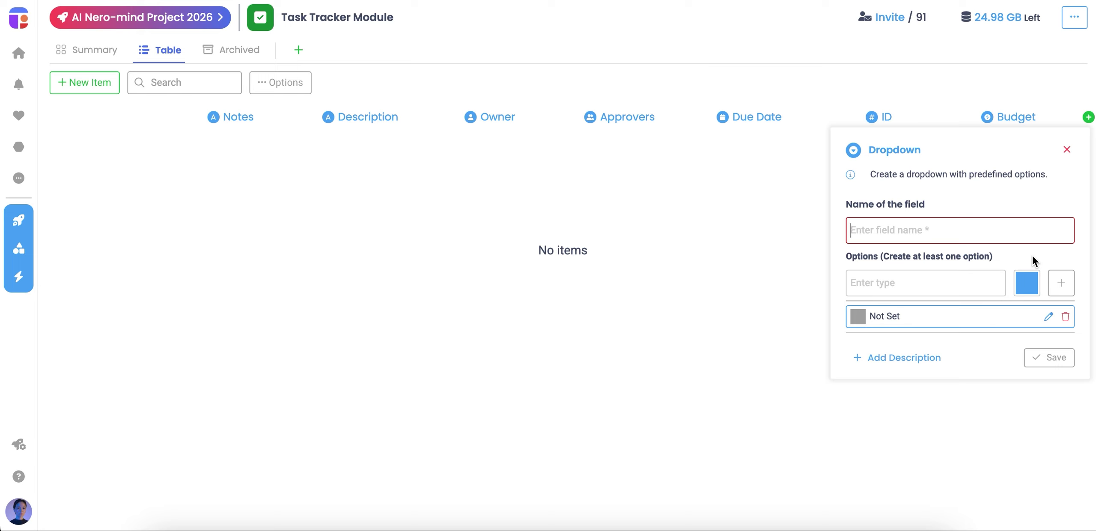
text(Status)
click(930, 283)
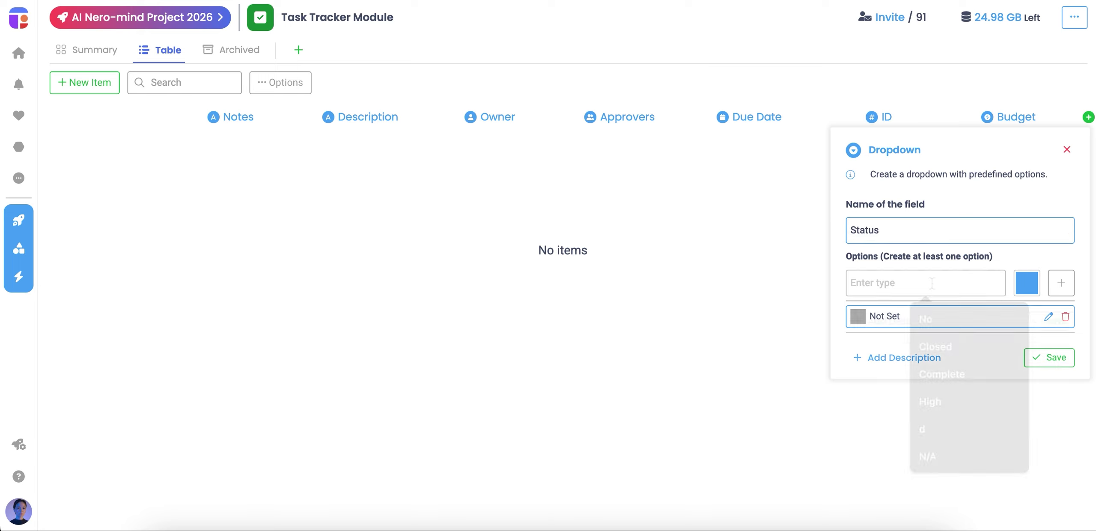
text(Pending)
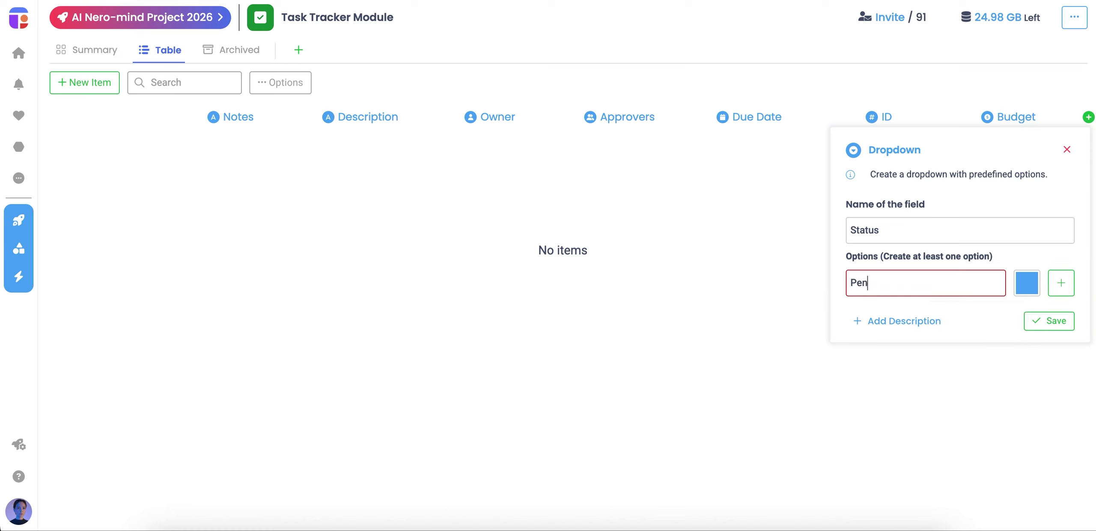
click(1060, 283)
- Add a violet option called In Progress to the Status dropdown field
click(949, 284)
text(In Progress)
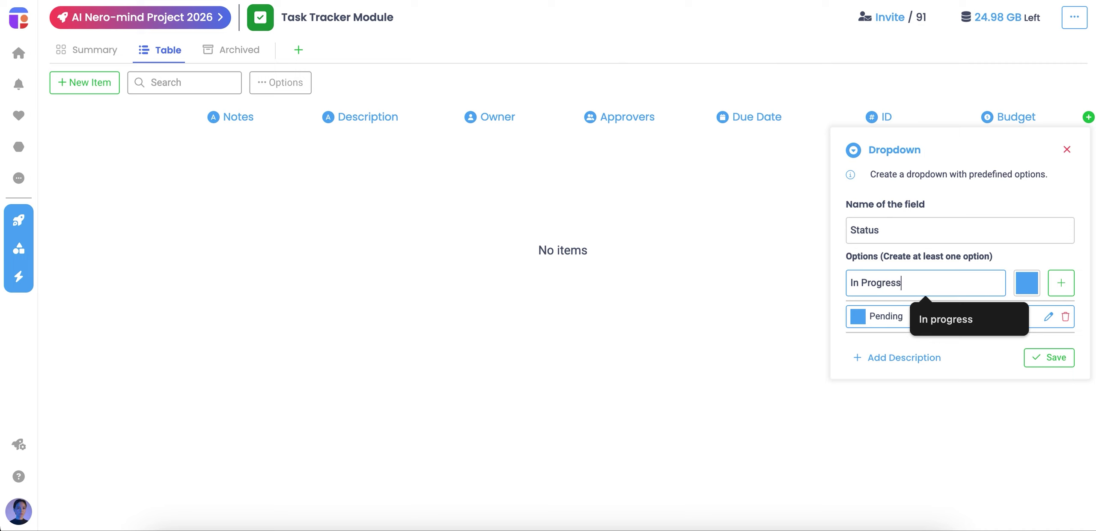
click(1026, 282)
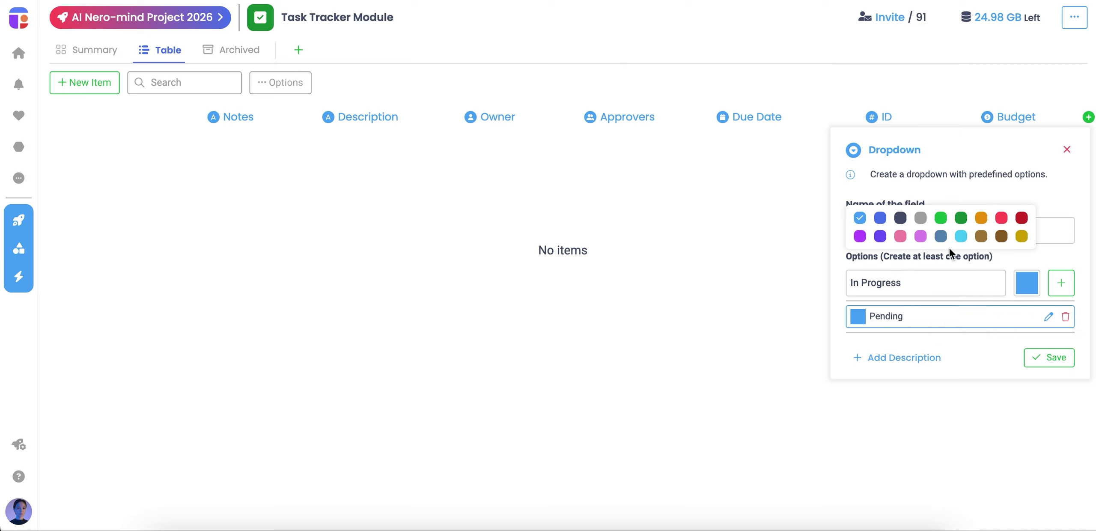
click(880, 237)
click(1060, 285)
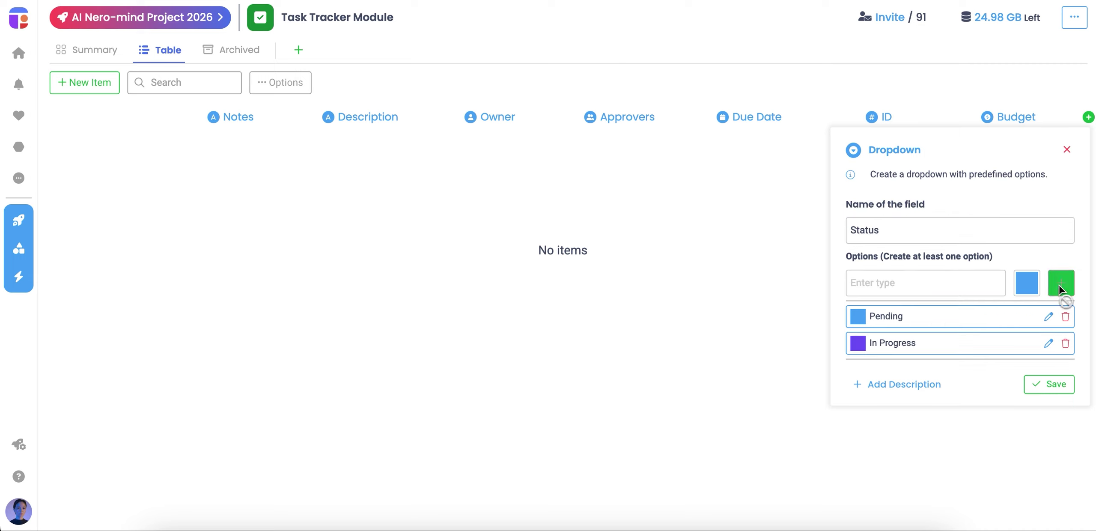
- Add a red option called Blocked to the Status dropdown field
click(893, 283)
text(Blocked)
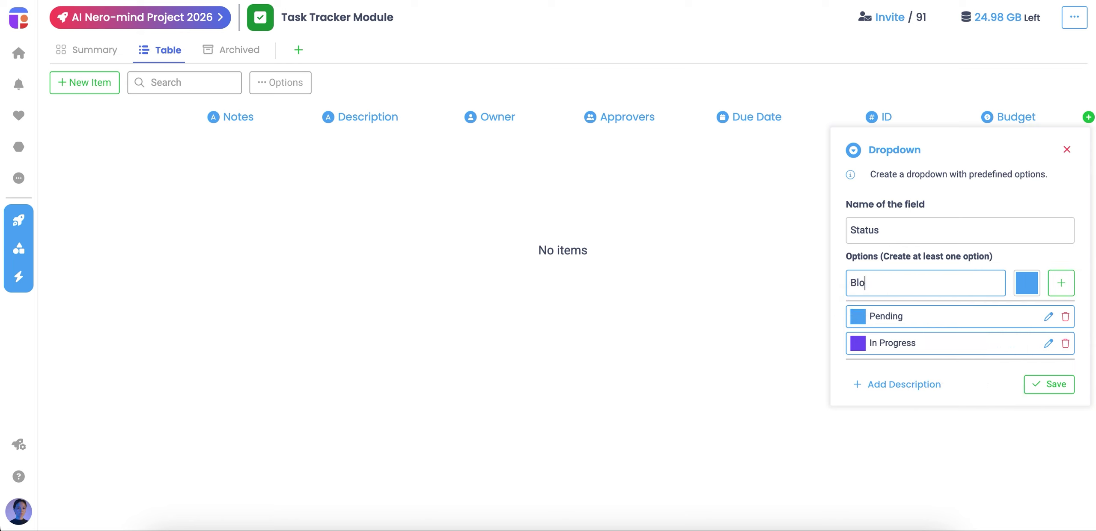
click(1023, 288)
click(1001, 218)
click(1061, 283)
- Add a dark green option called Done to the Status dropdown and save the field
click(948, 276)
text(Done)
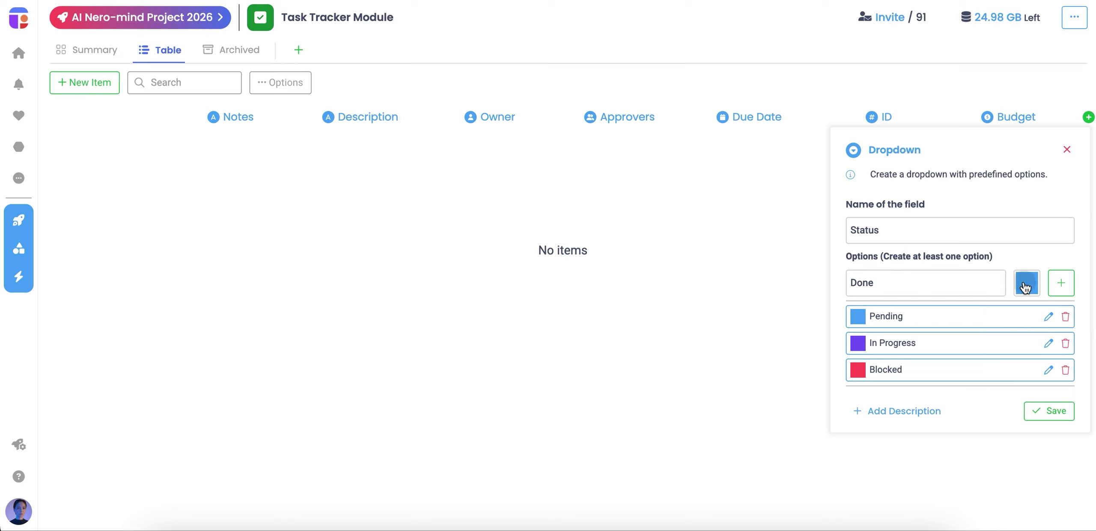
click(1025, 288)
click(961, 219)
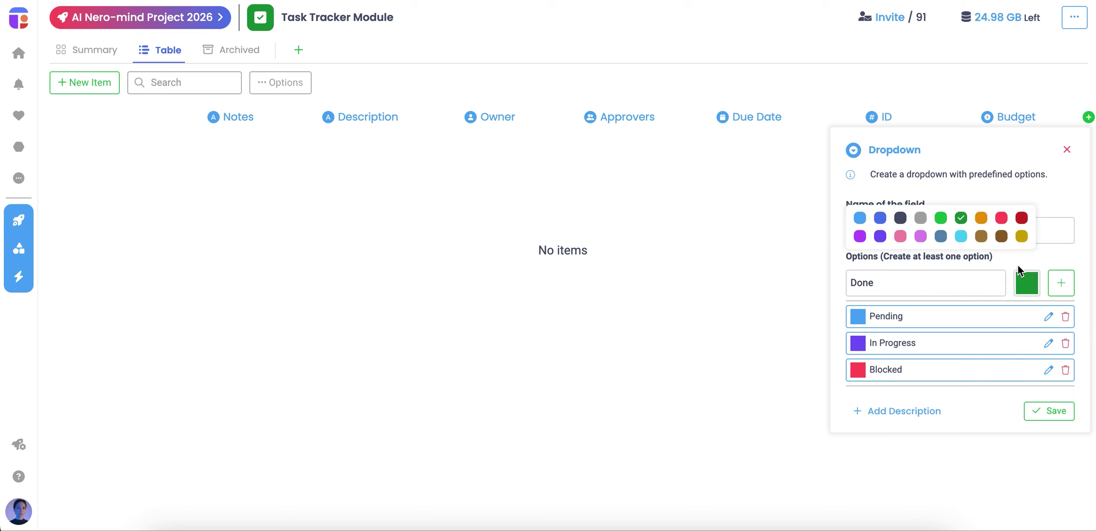
click(1061, 288)
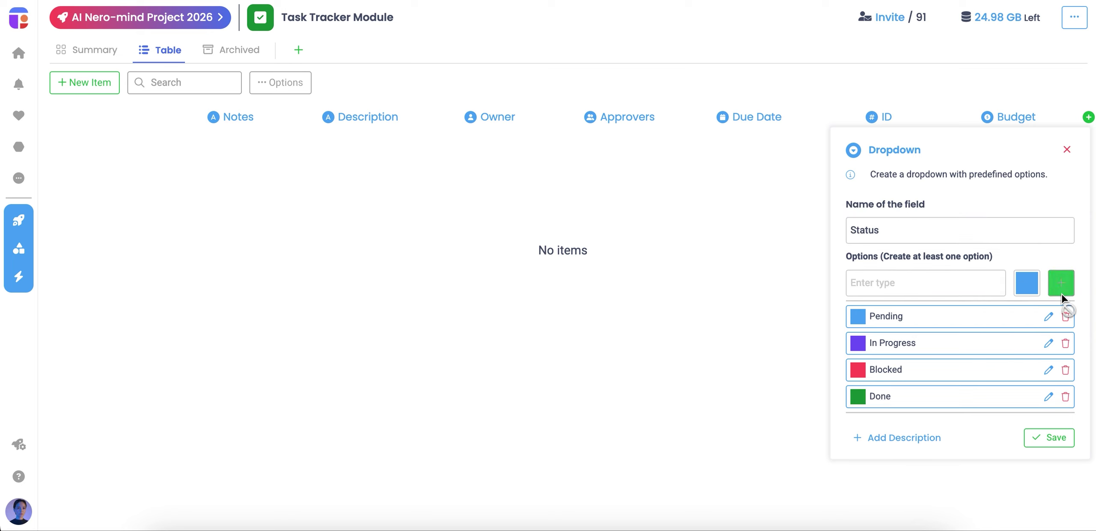
click(1044, 438)
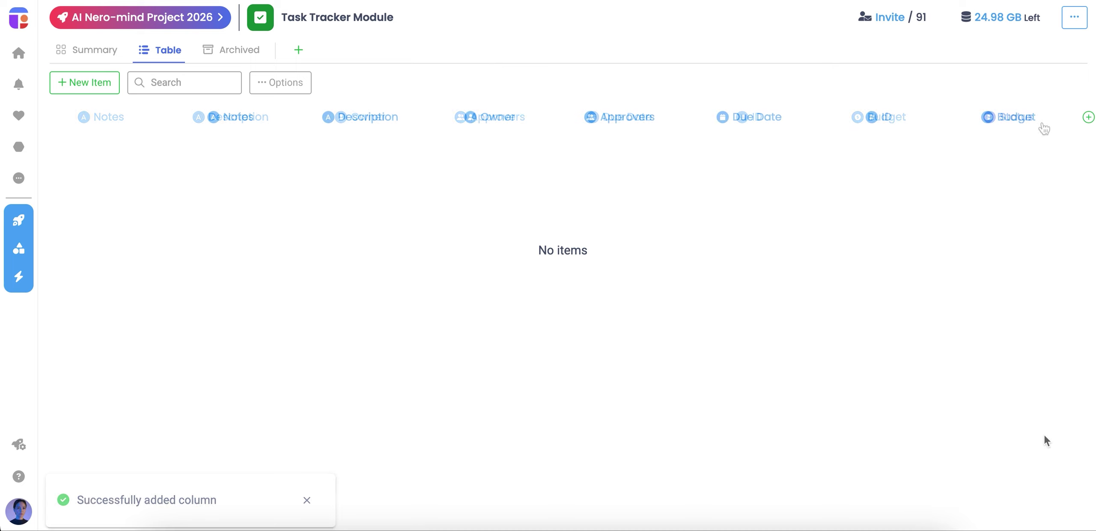
- Start a multiselect field named Approval Status and give it a grey option called Not Set
click(1088, 117)
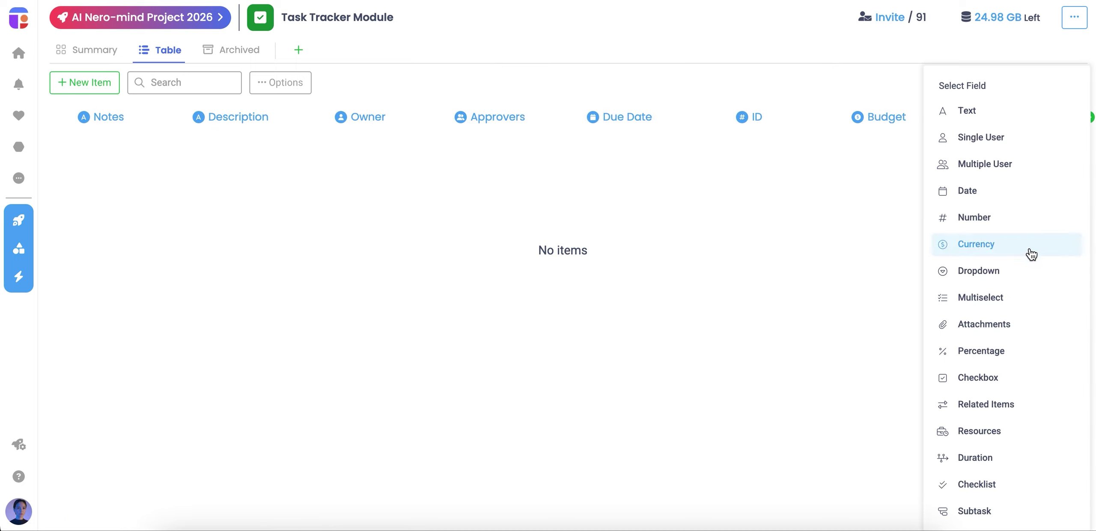
click(1022, 297)
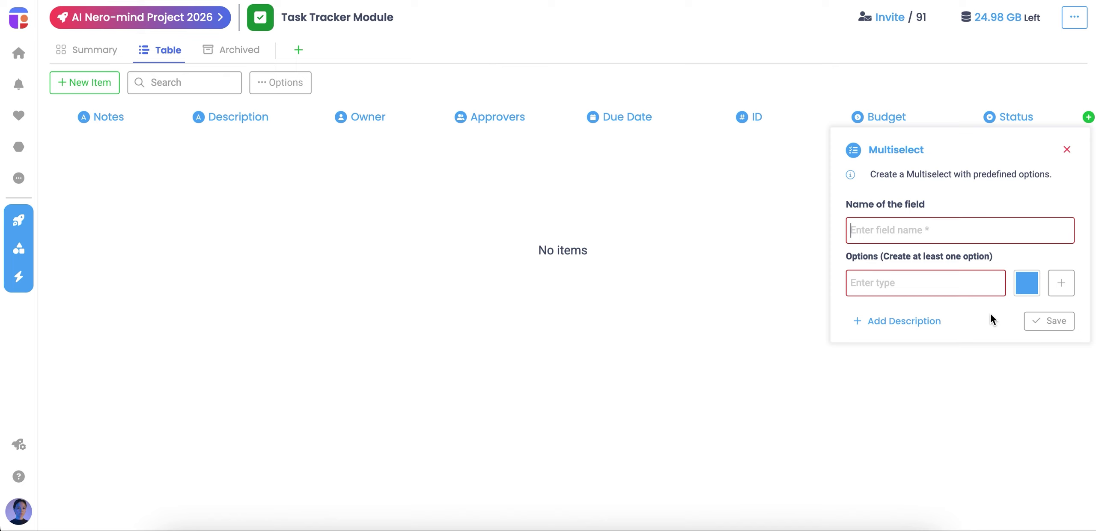
text(Approval Status)
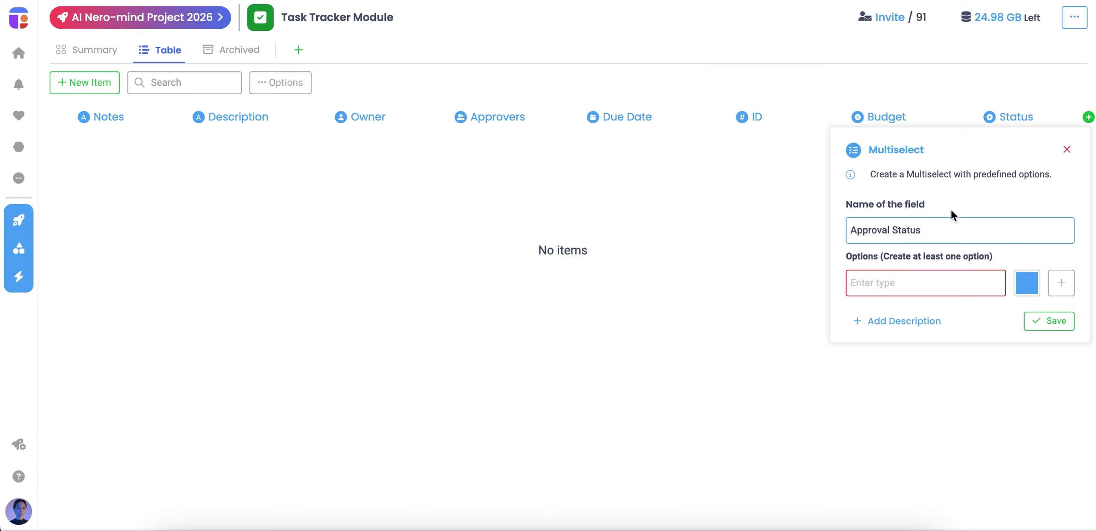
click(881, 282)
text(Not Se)
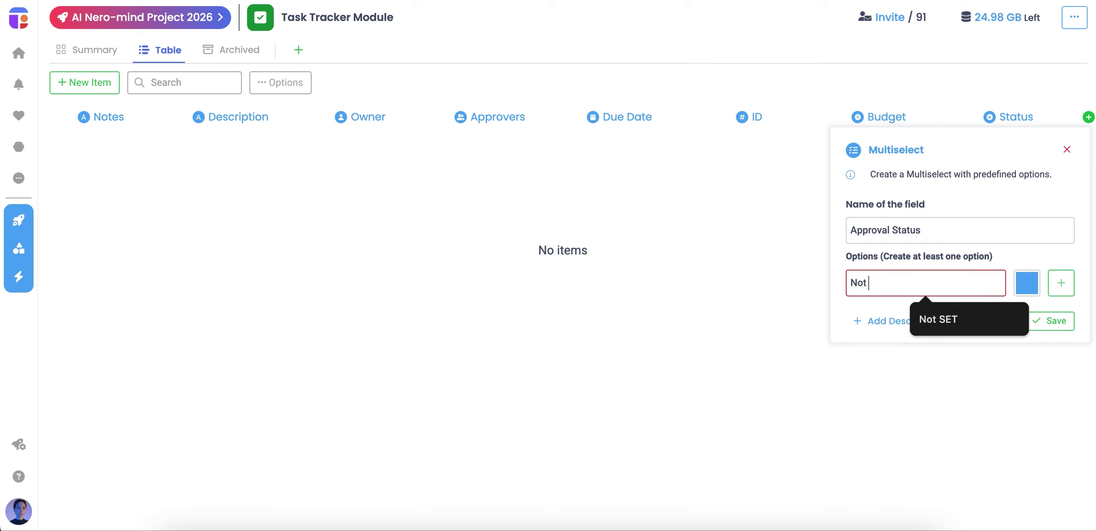
click(1019, 290)
click(920, 218)
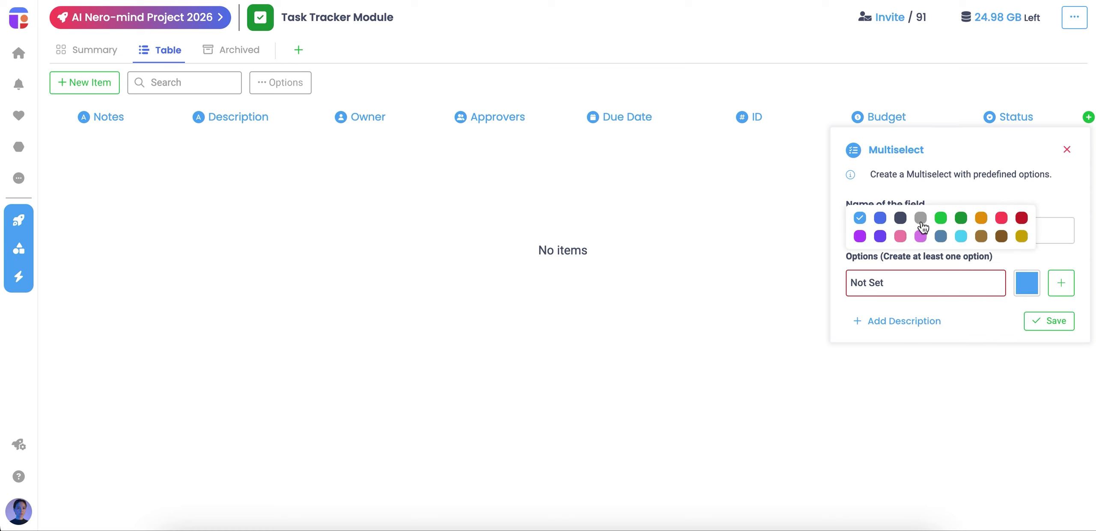
click(1062, 289)
- Add a blue option Approver 1 and a red option Approver 2 to the Approval Status field
click(945, 286)
text(Approver 1)
click(1061, 282)
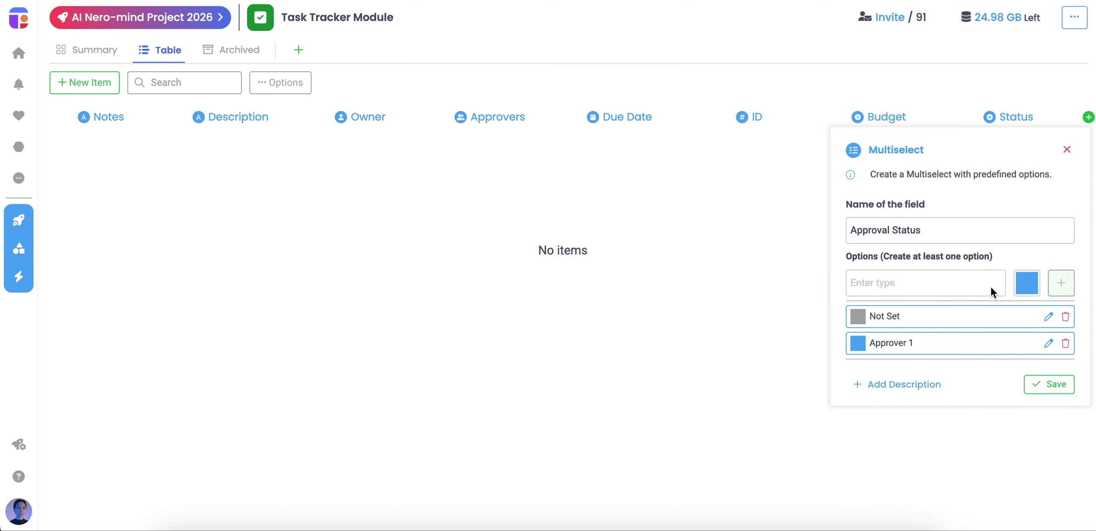
click(990, 287)
text(Approver)
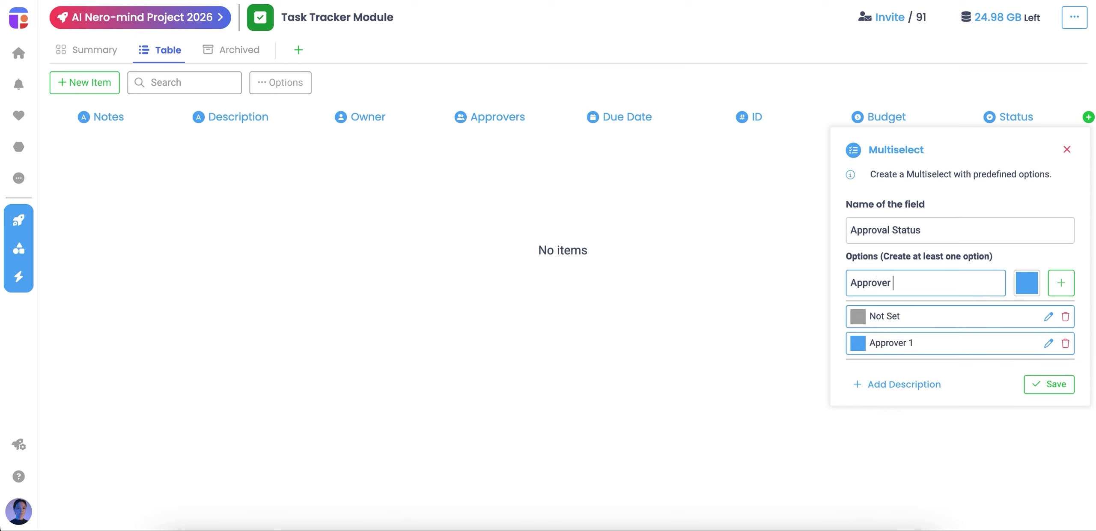
click(1027, 282)
click(1005, 227)
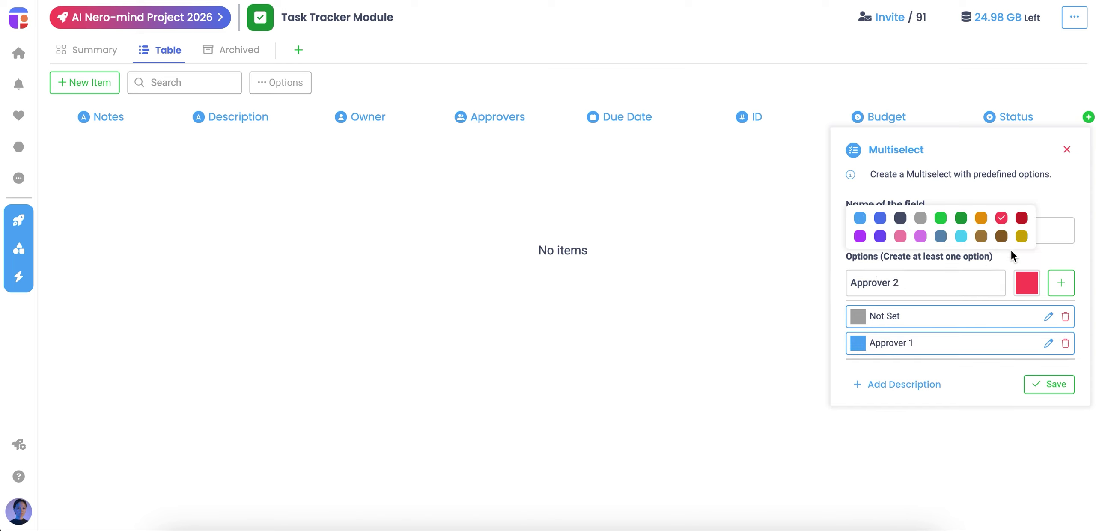
click(1061, 283)
- Add an orange option called Approver 3 to the Approval Status multiselect field
click(960, 287)
text(Approve)
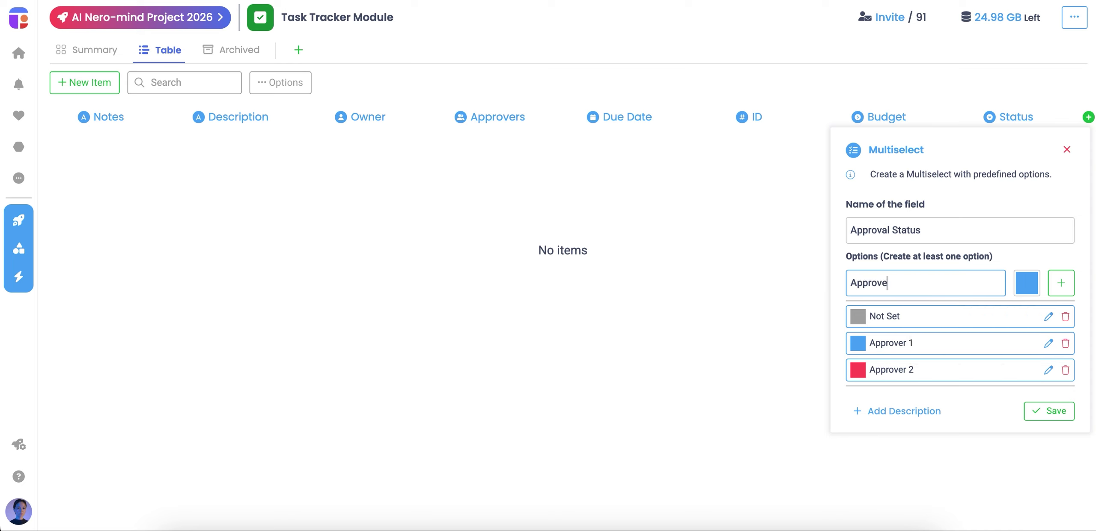
text(r 3)
click(1026, 282)
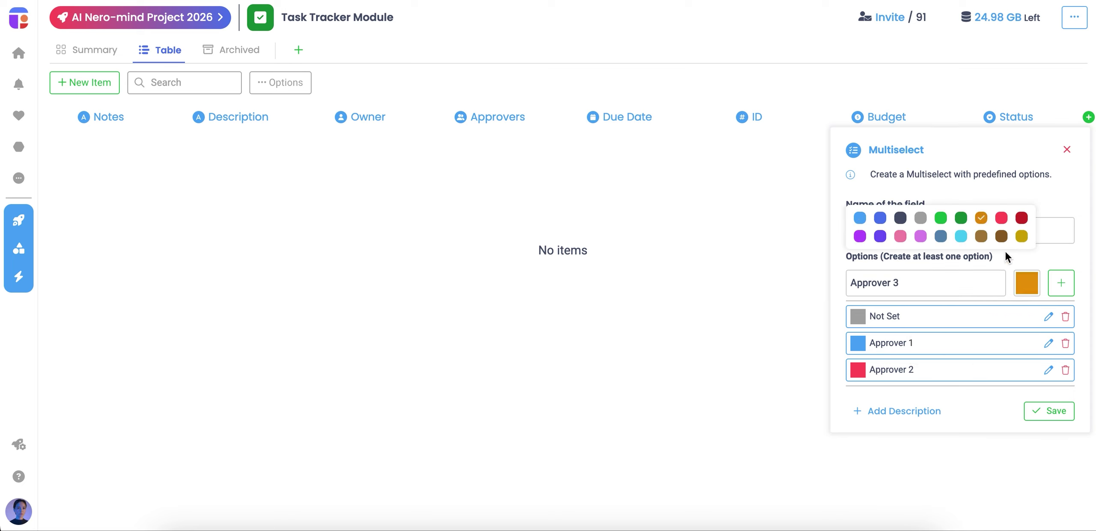
click(1061, 283)
- Add a dark green option called Approved by All to the Approval Status field and save the field
click(893, 283)
text(Approved by All)
click(1027, 283)
click(961, 219)
click(1061, 282)
click(1047, 464)
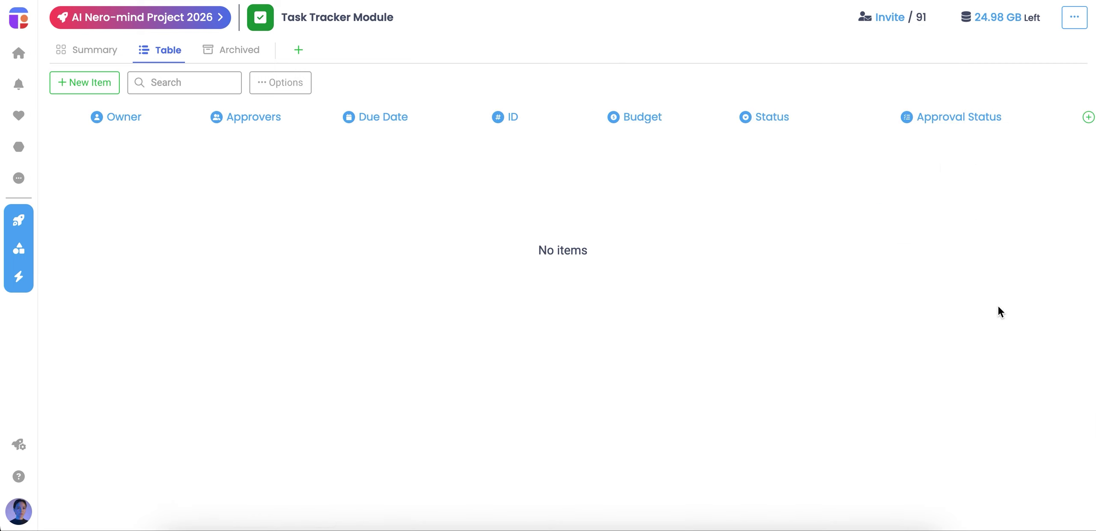
- Add an attachments field named Attachments to the Task Tracker Module table
click(1088, 116)
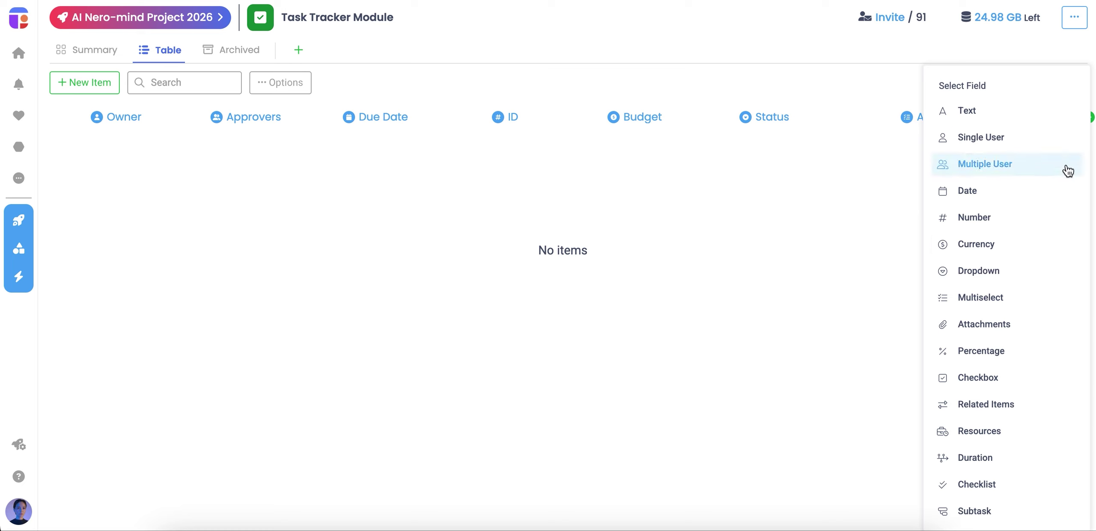
click(993, 333)
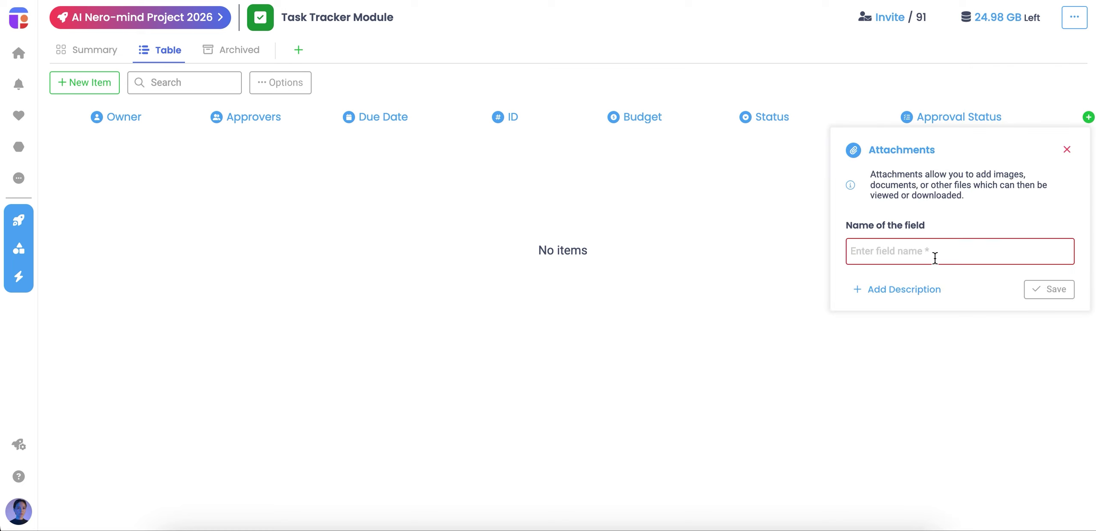
scroll(935, 258, down, 1)
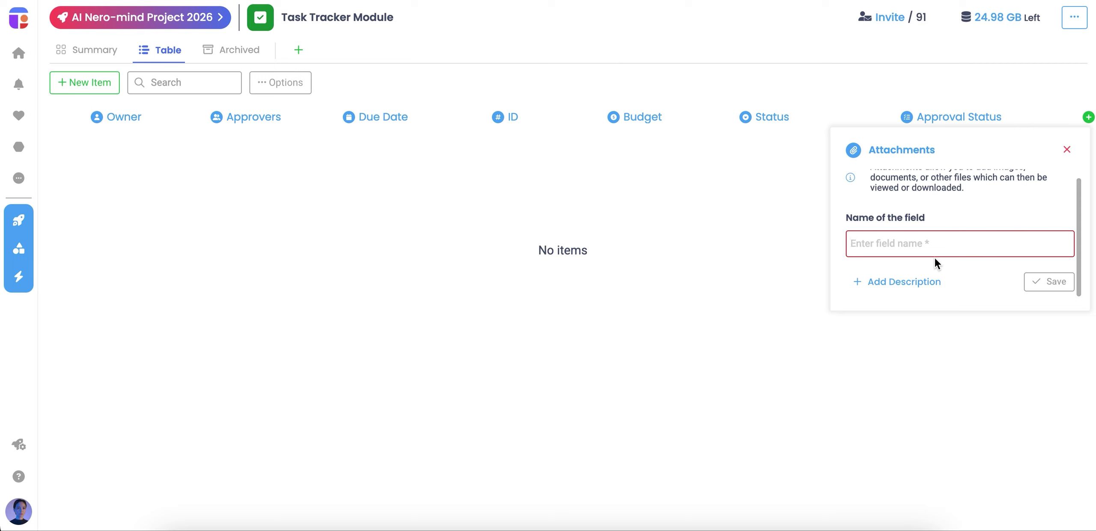
scroll(935, 258, up, 1)
text(Attachments)
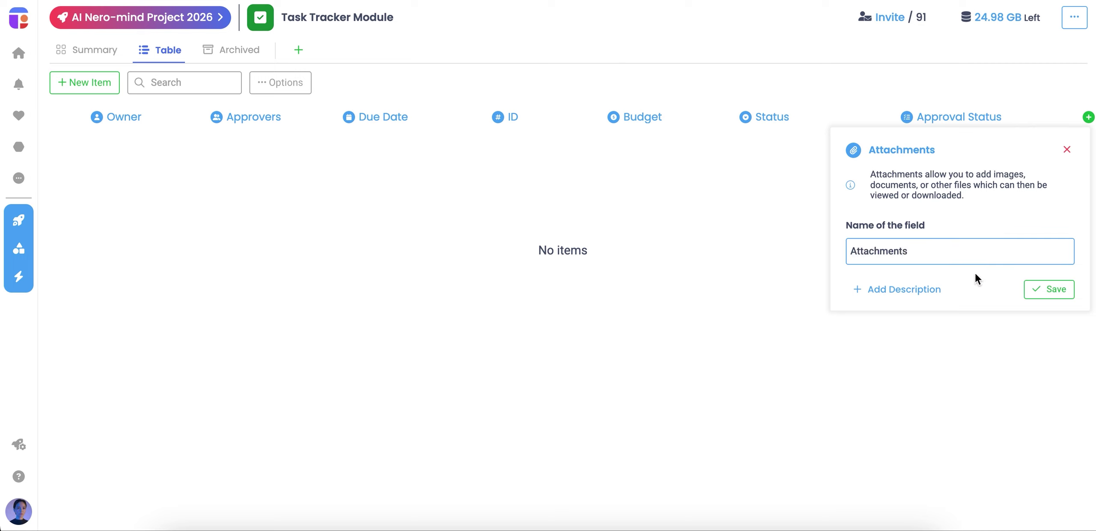
click(1041, 288)
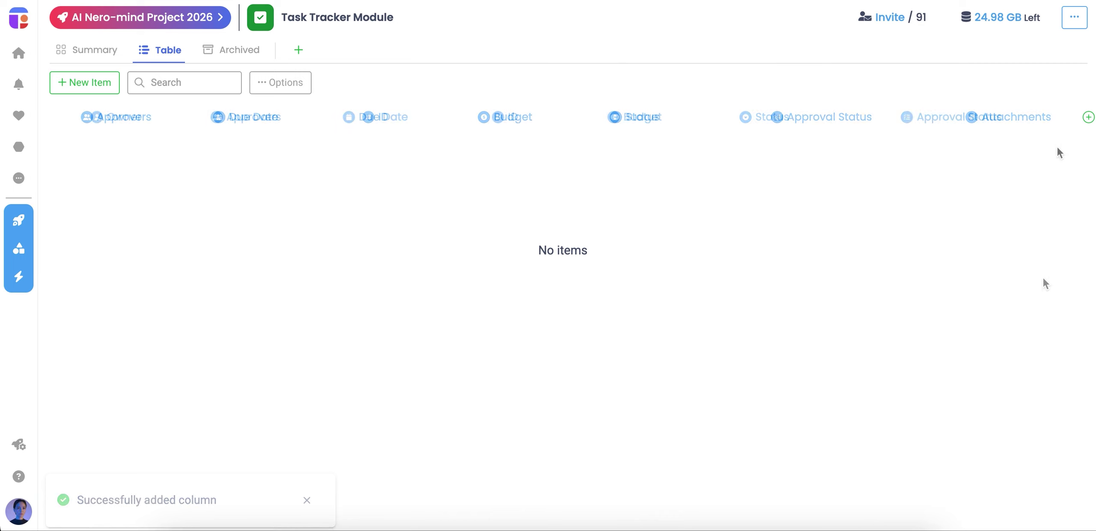
- Add a percentage field named Task % to the table, leaving its decimals and limits unset
click(1088, 117)
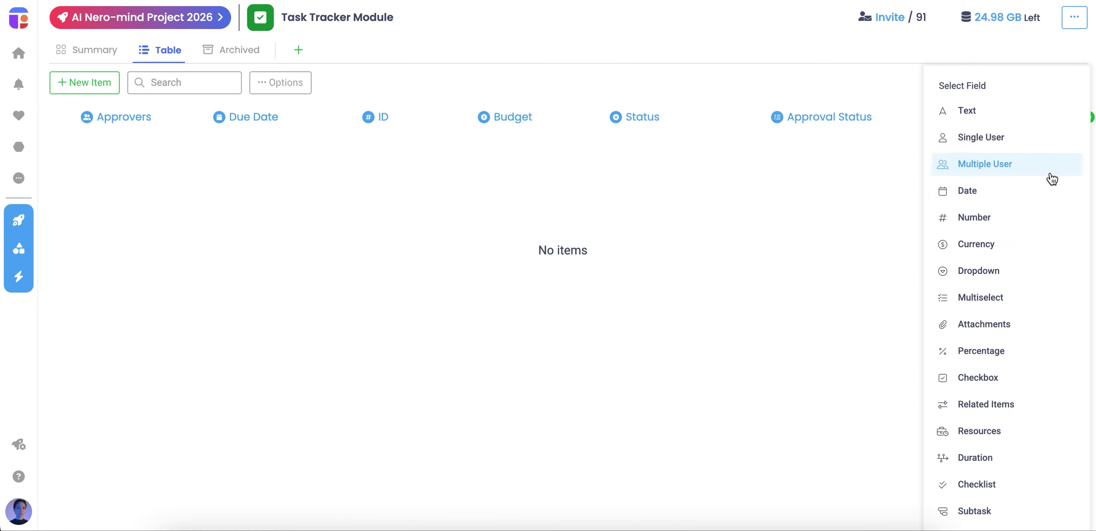
click(1007, 350)
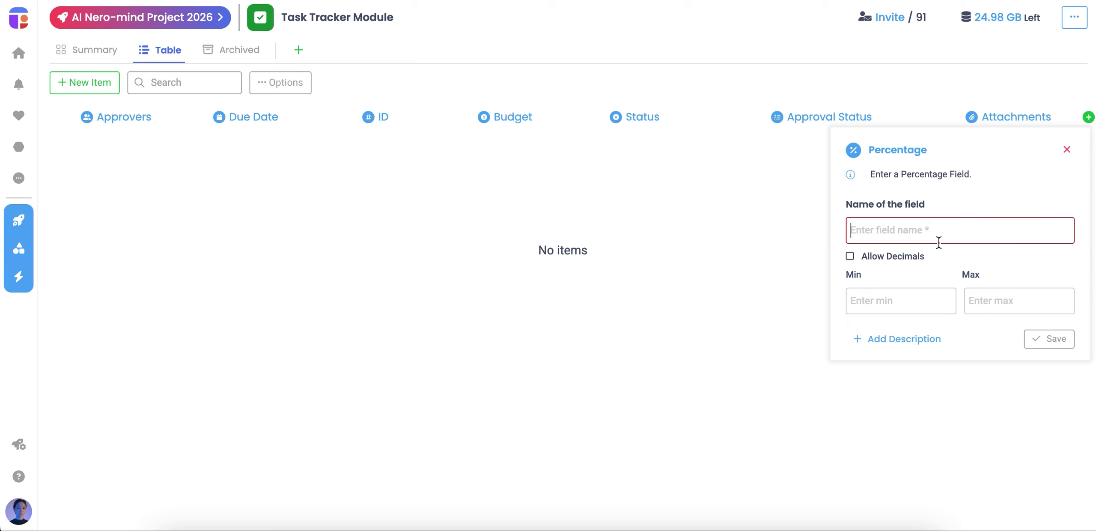
click(850, 242)
text(Task %)
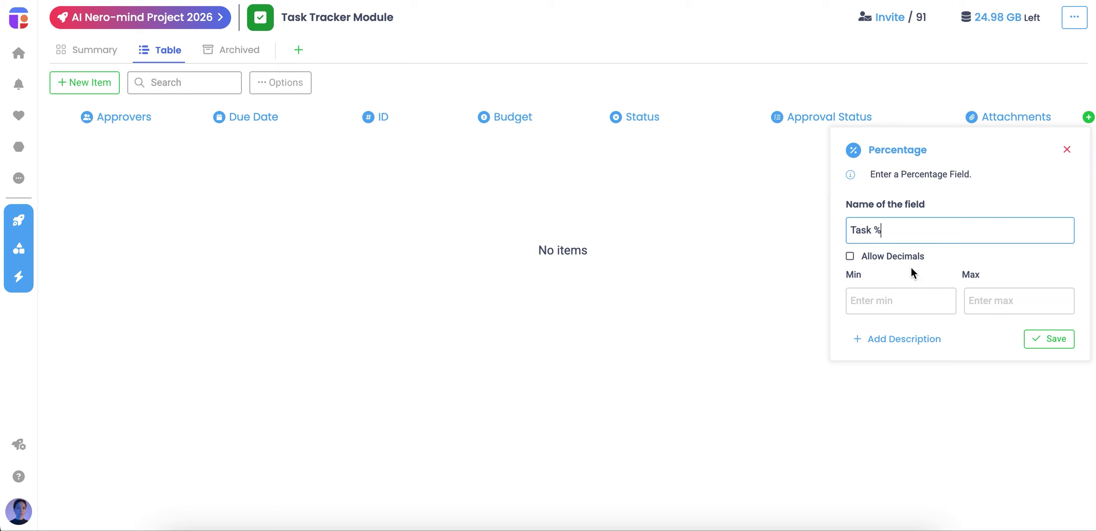
click(1050, 339)
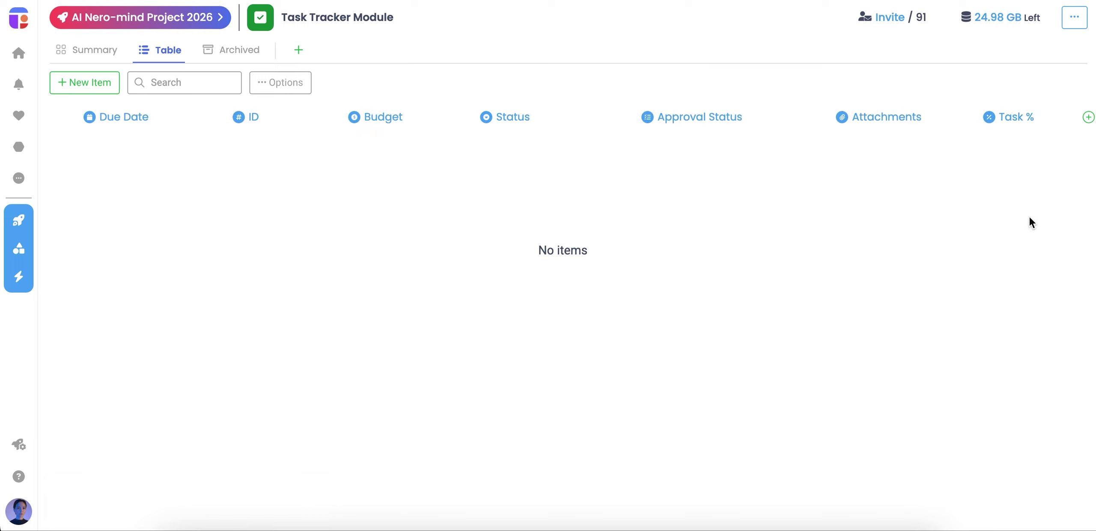
- Add a checkbox field named Signed Off to the Task Tracker Module table
click(1086, 119)
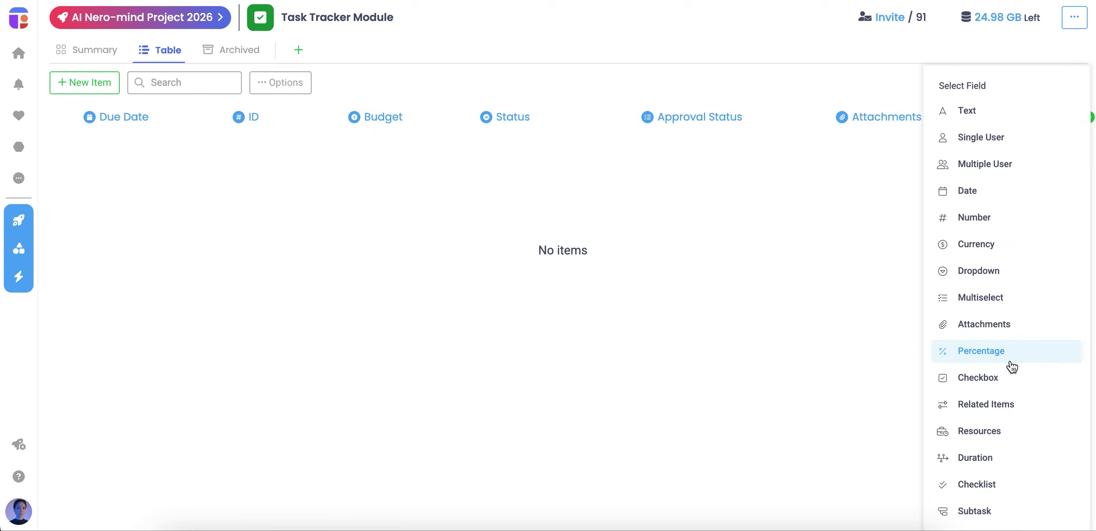
click(1007, 377)
text(Signed Off)
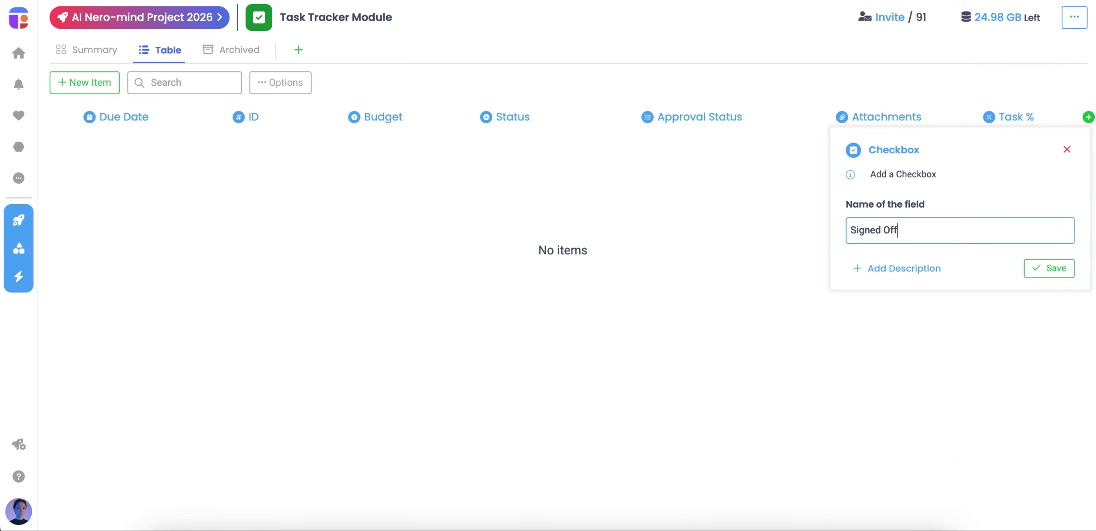
click(1064, 274)
scroll(983, 171, right, 3)
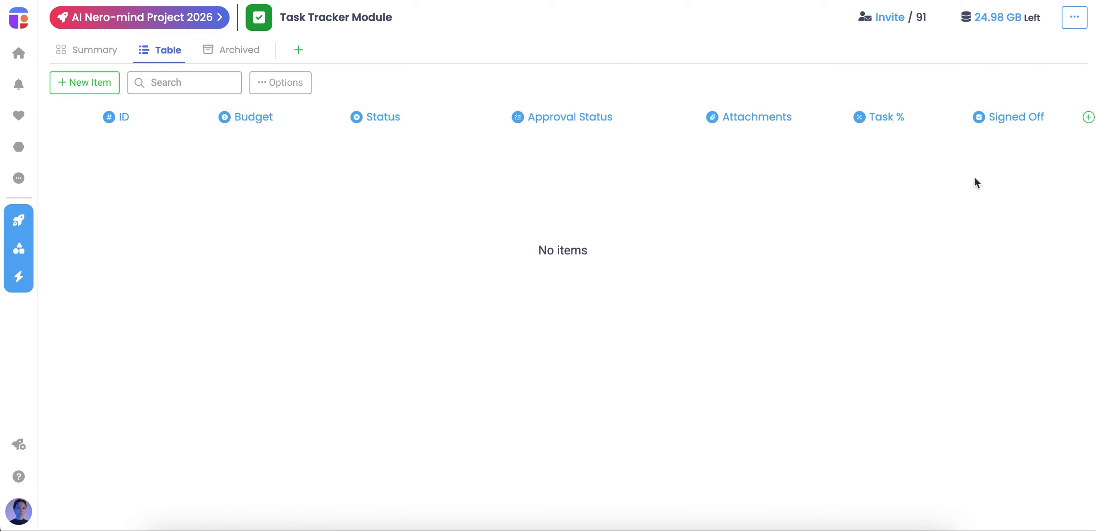
- Add a related items field named Related Items to the Task Tracker Module table
click(1088, 116)
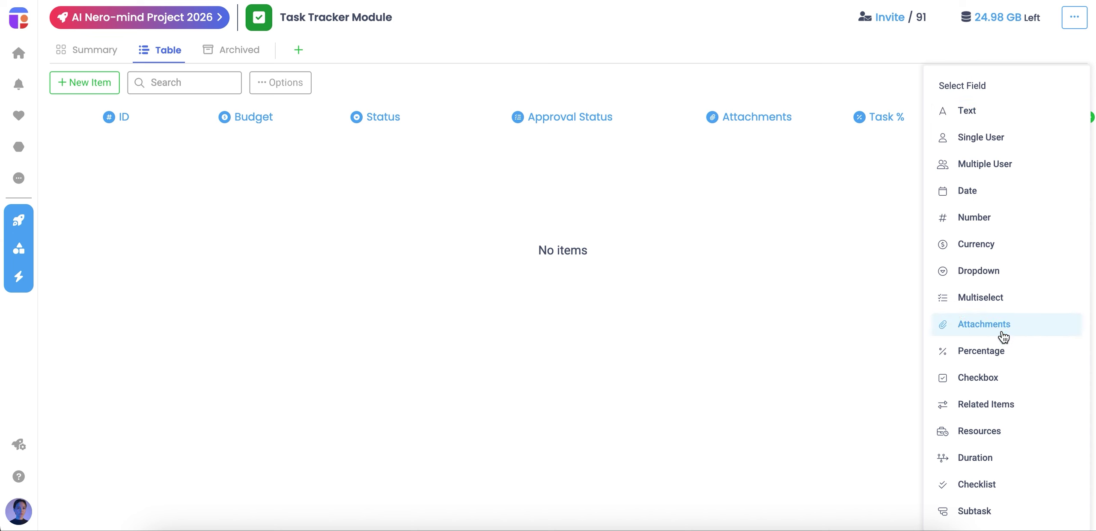
click(995, 404)
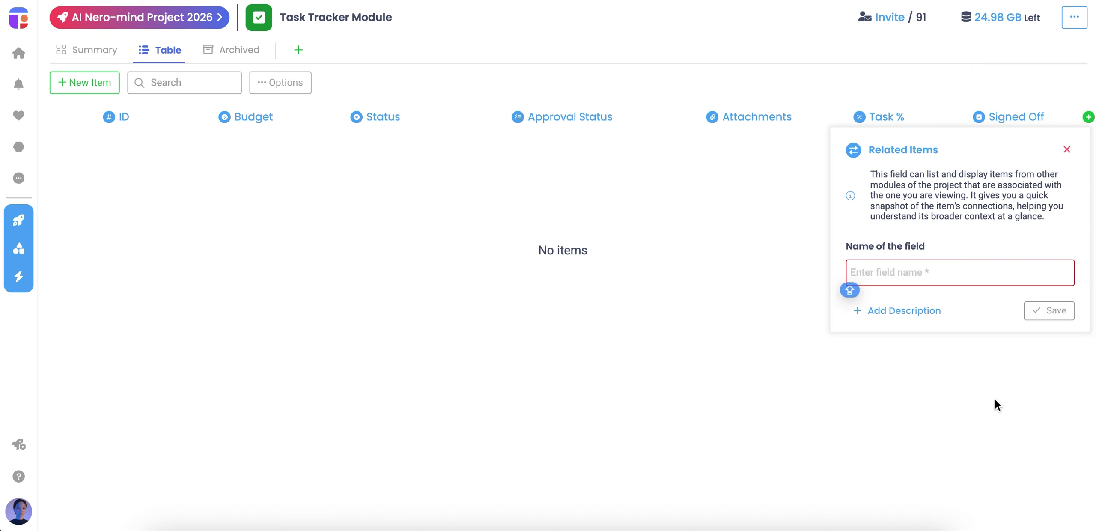
text(Related Items)
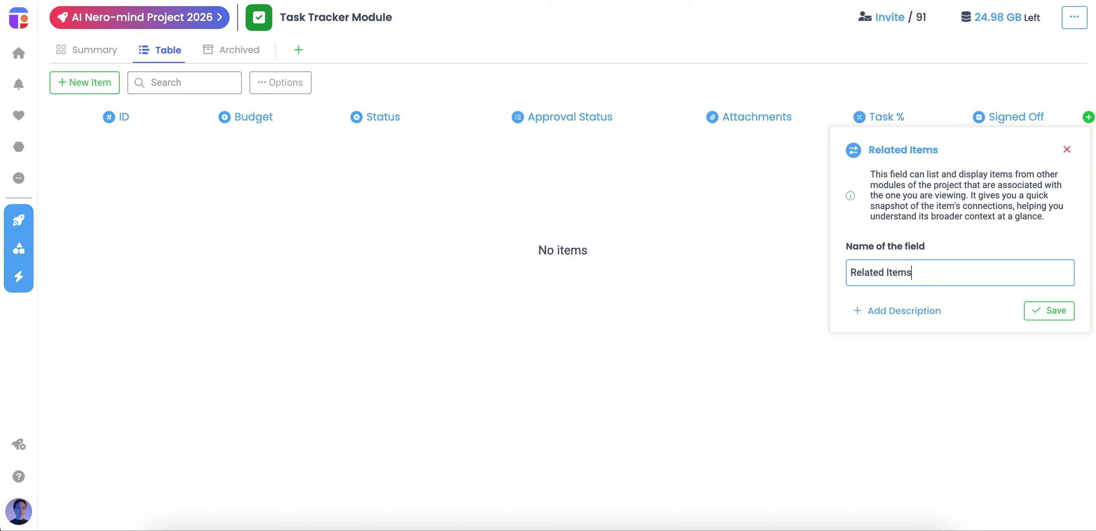
click(1059, 315)
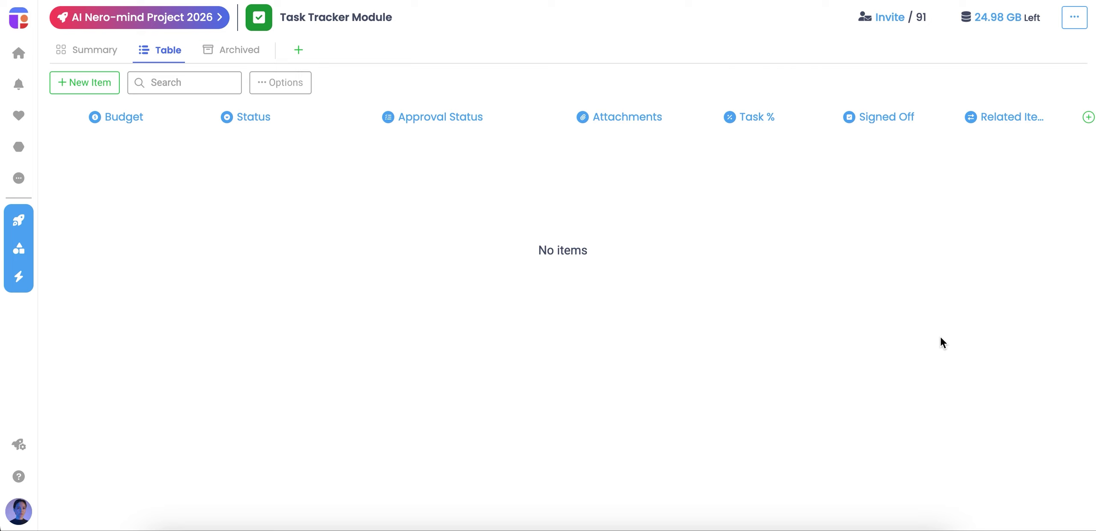
- Start a new Resources field in the Task Tracker Module table
click(1088, 117)
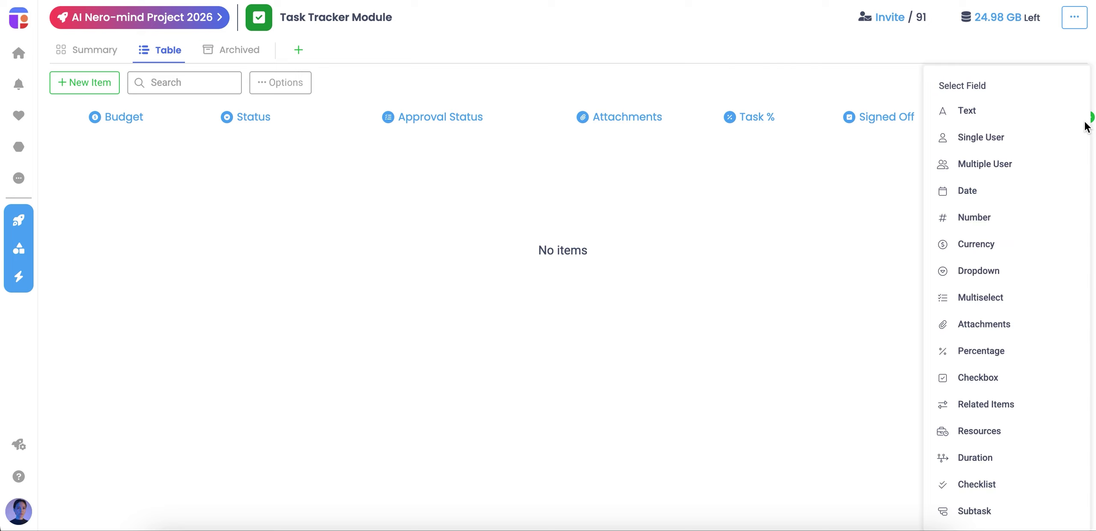
click(990, 438)
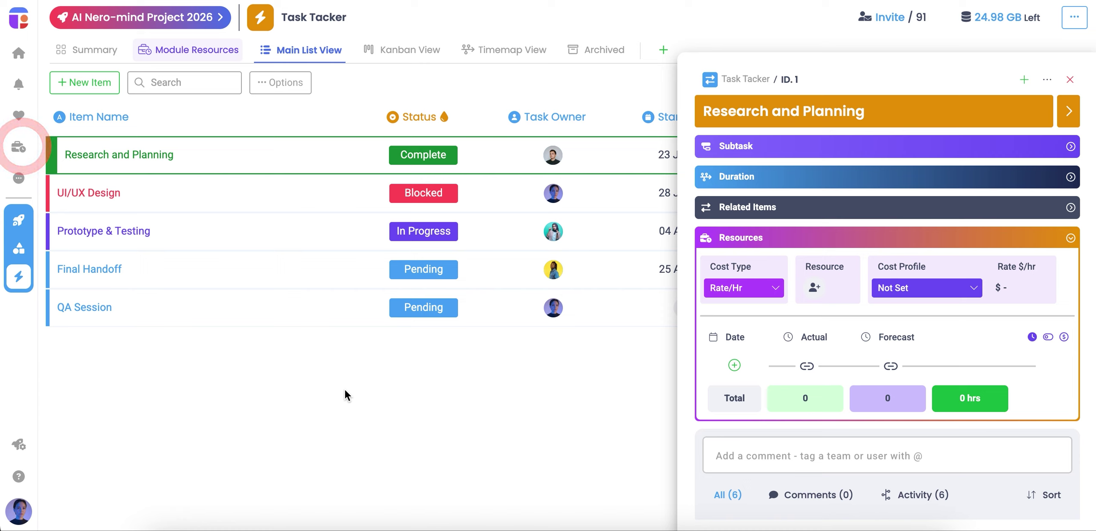
- Try the Fixed cost type and its cost choices in the Research and Planning resources, and switch back to Rate/Hr
click(729, 296)
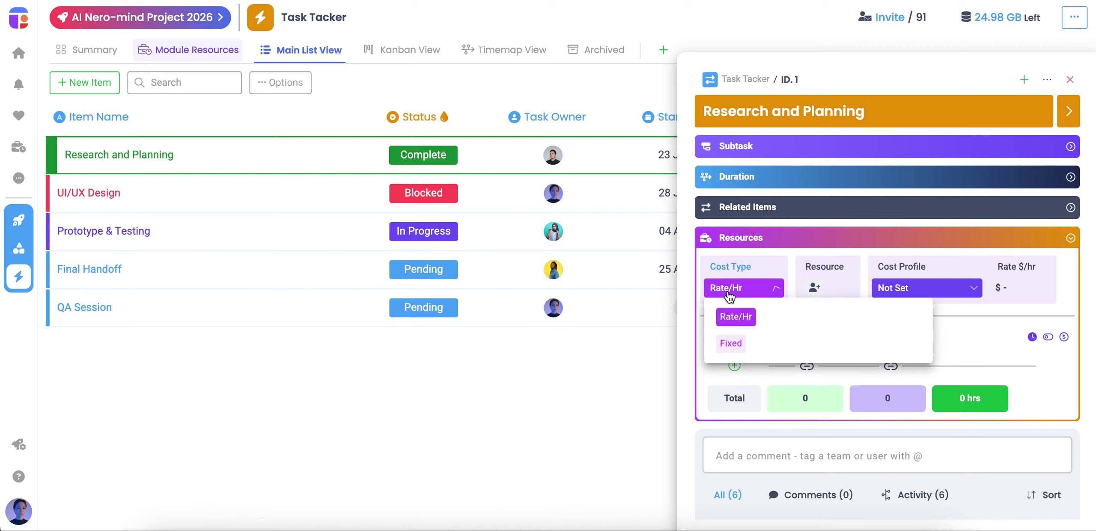
click(730, 350)
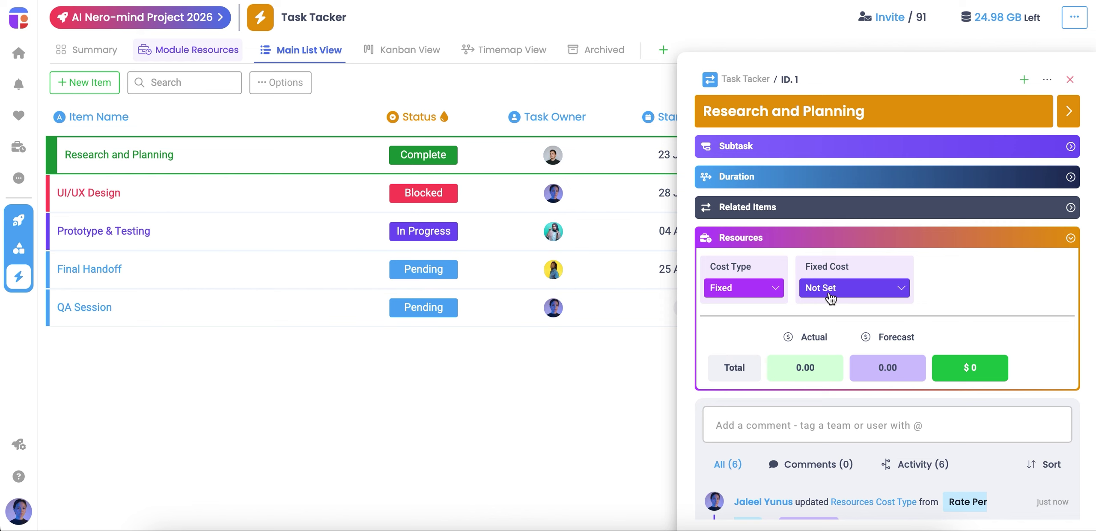
click(852, 289)
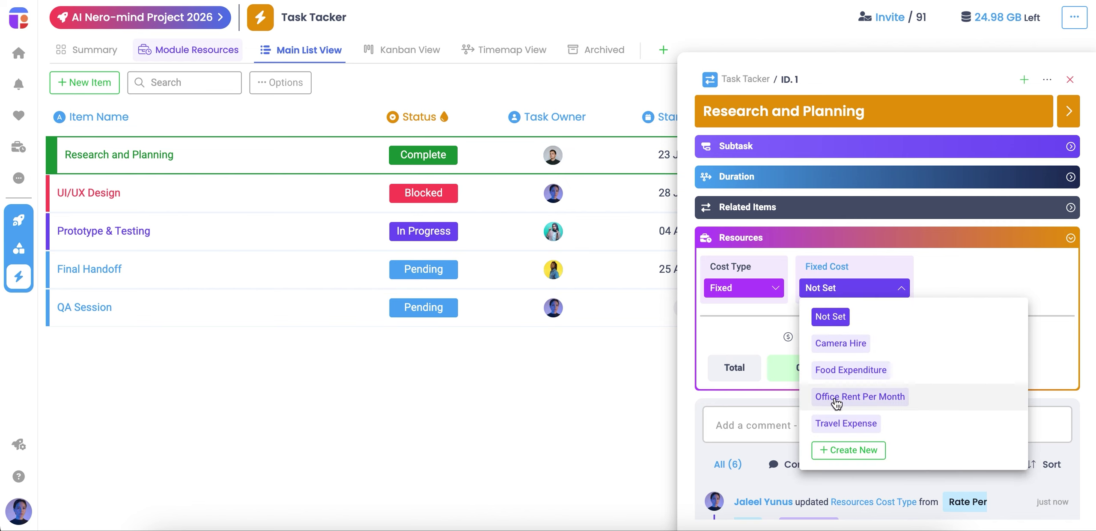
click(827, 296)
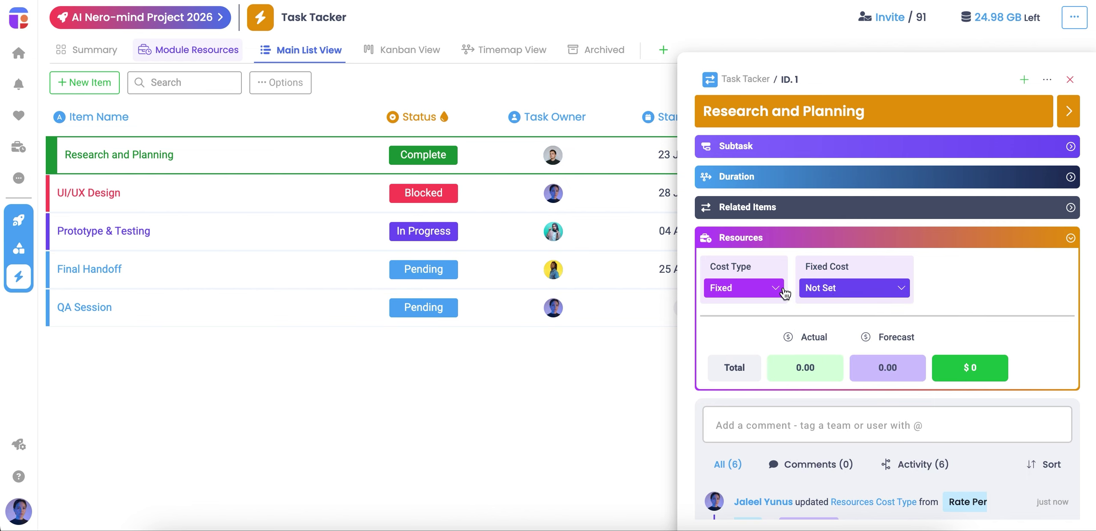
click(762, 290)
click(736, 317)
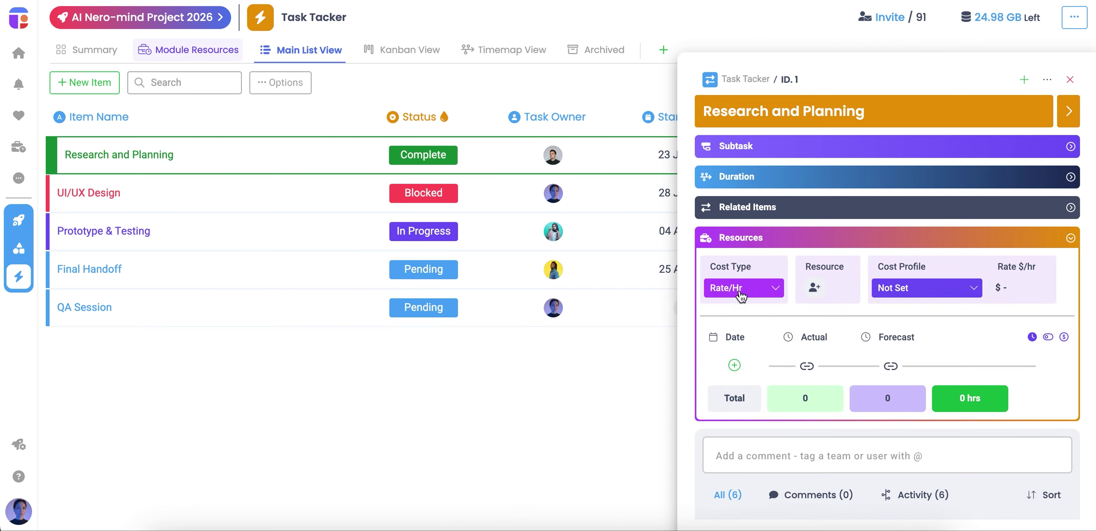
- Assign the last listed team member as the Research and Planning resource with the Base Rate (Internal) cost profile
click(811, 290)
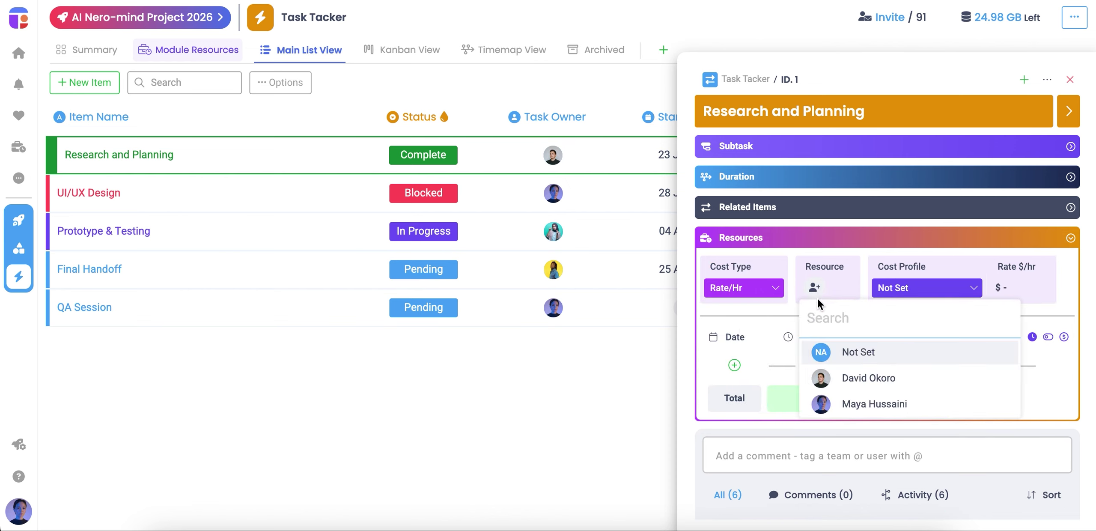
click(859, 406)
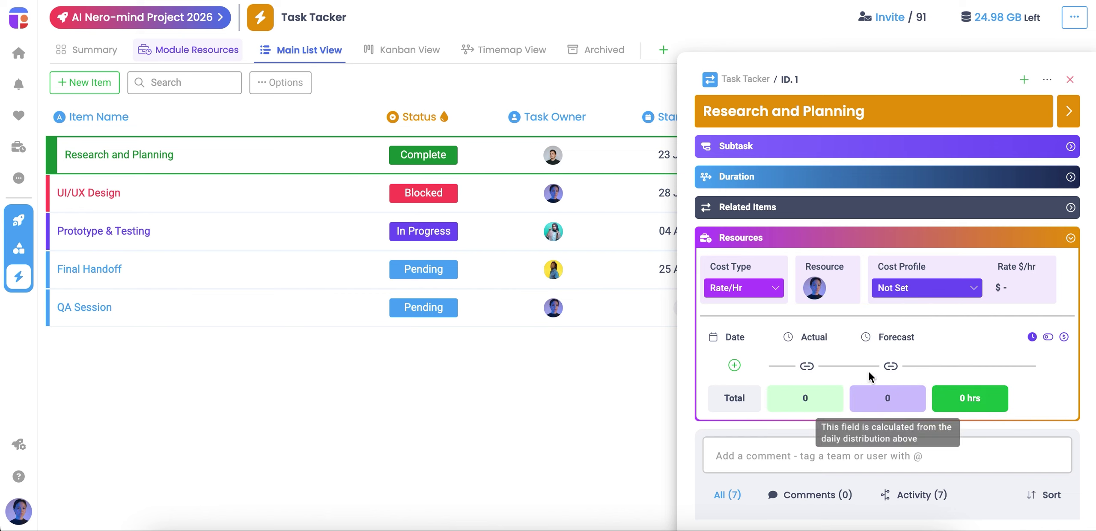
click(910, 296)
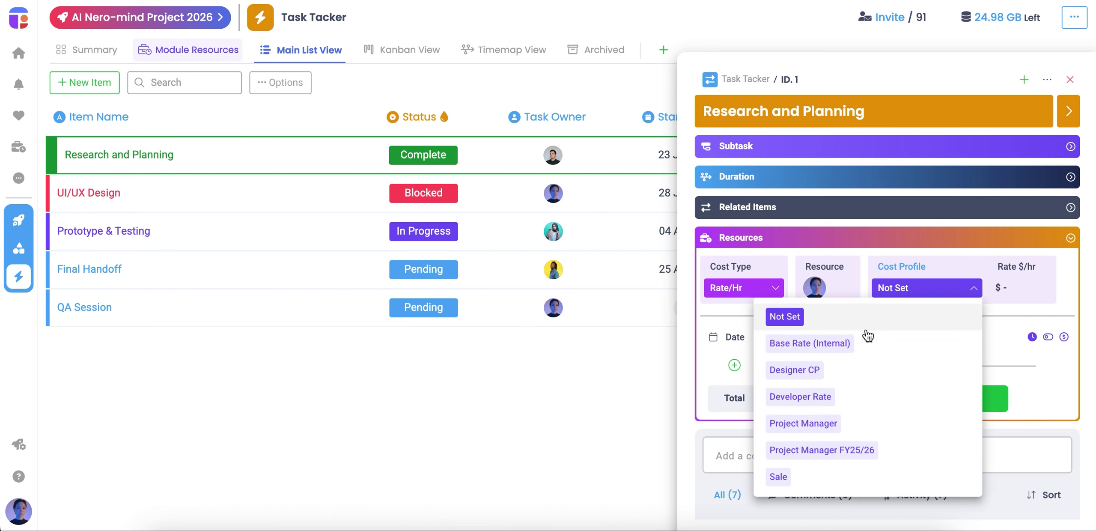
click(847, 348)
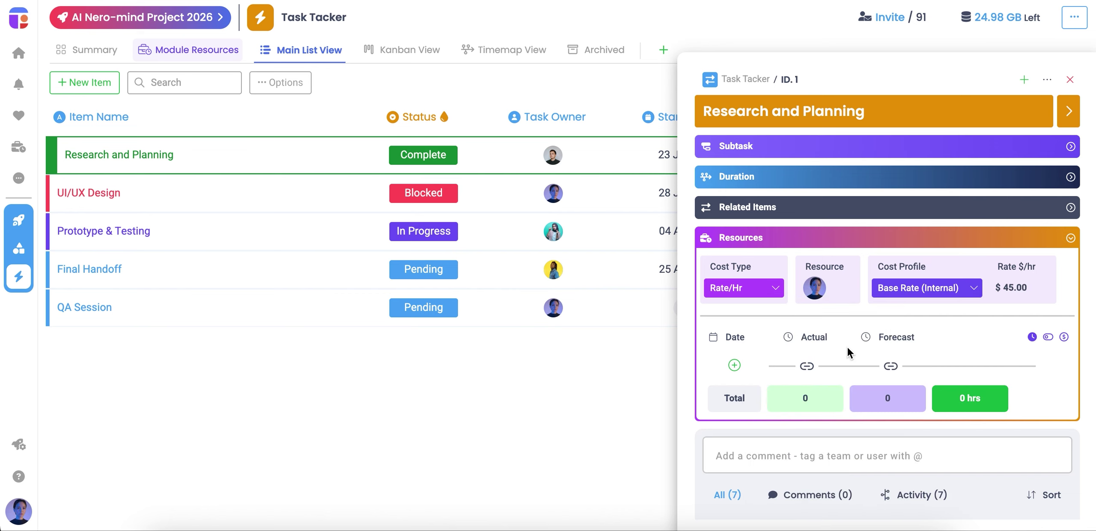
- Add daily entries for 28 July 2025 and 29 July 2025 to the Research and Planning resources
click(735, 365)
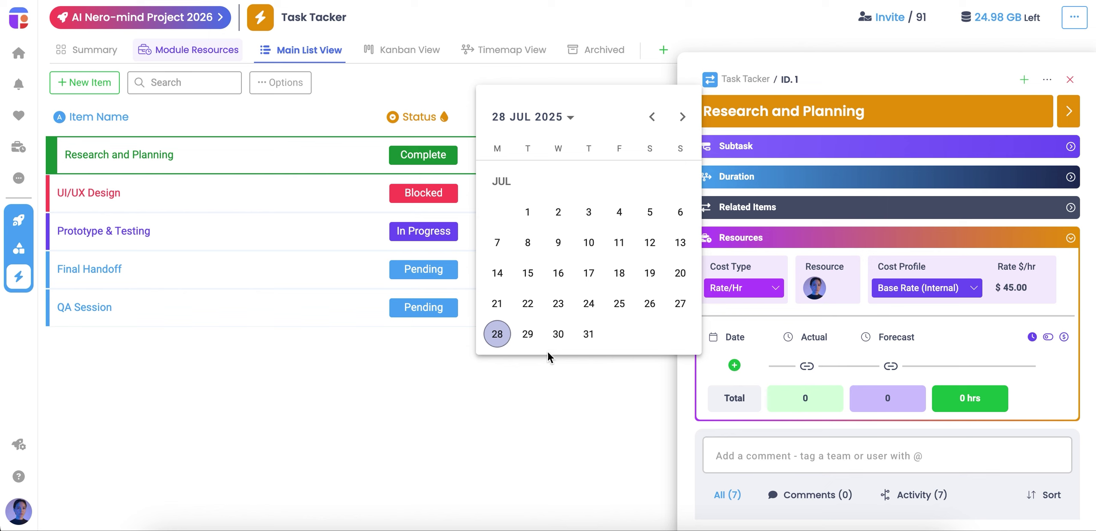
click(497, 334)
click(734, 395)
click(528, 365)
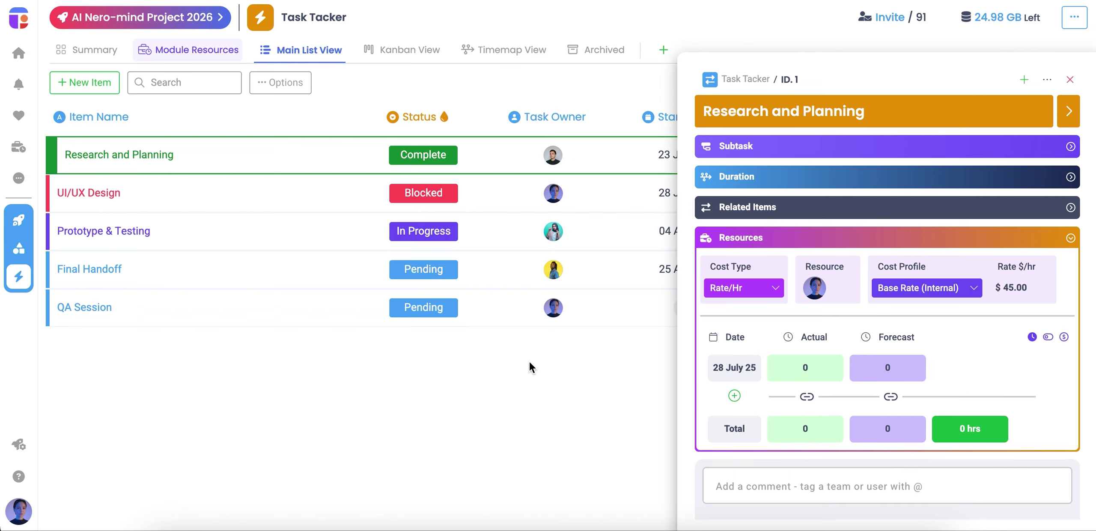
- Set the 28 July entry to 7 forecast hours and 6 actual hours
click(903, 369)
key(BackSpace)
text(7)
click(986, 363)
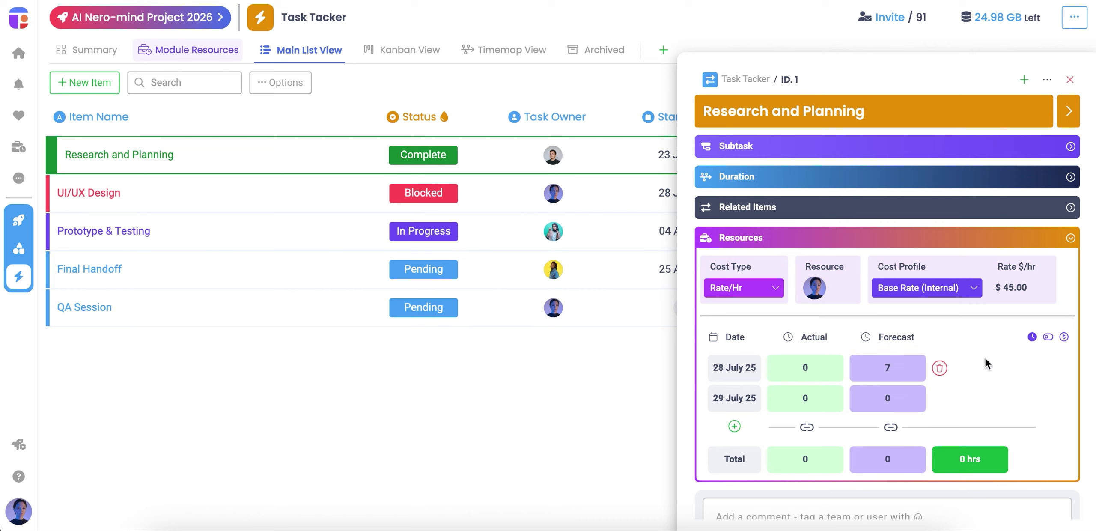
click(816, 368)
key(BackSpace)
text(6)
- Set the 29 July entry to 7 forecast hours and 6 actual hours
click(895, 399)
key(BackSpace)
text(7)
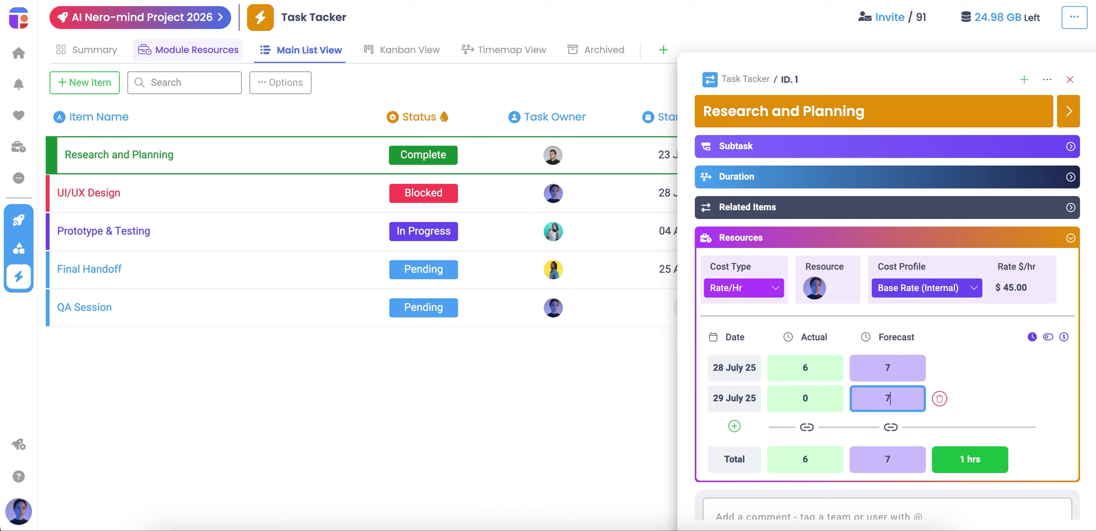
click(831, 402)
key(BackSpace)
text(6)
click(980, 386)
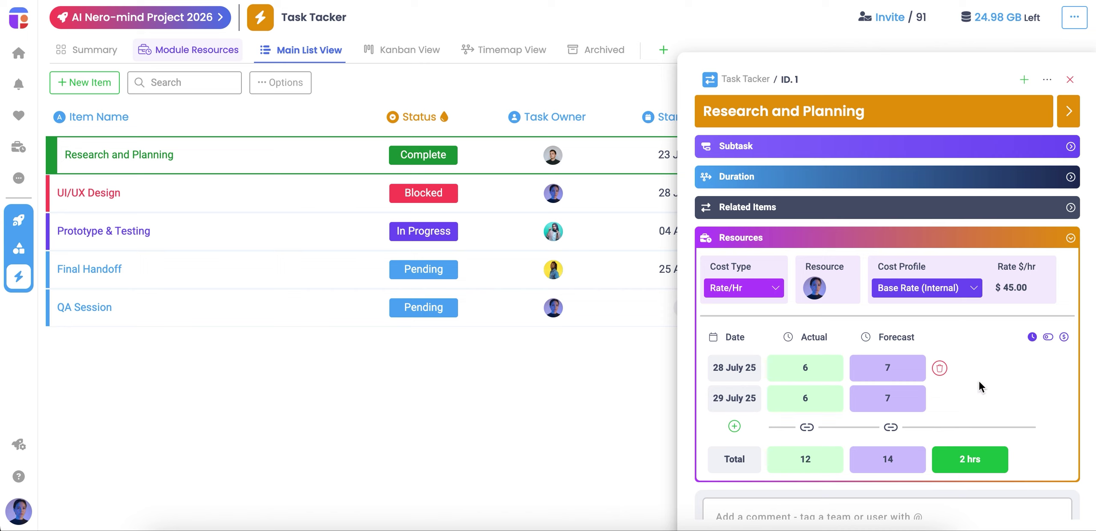
- Set the 28 July entry of the Research and Planning resources to 9 actual hours
mouse_move(889, 463)
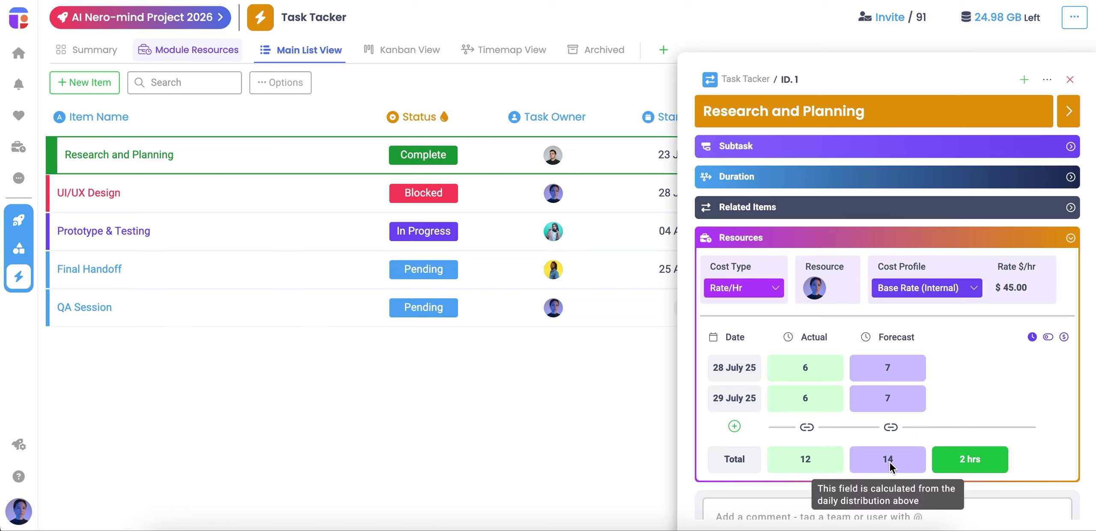
mouse_move(833, 465)
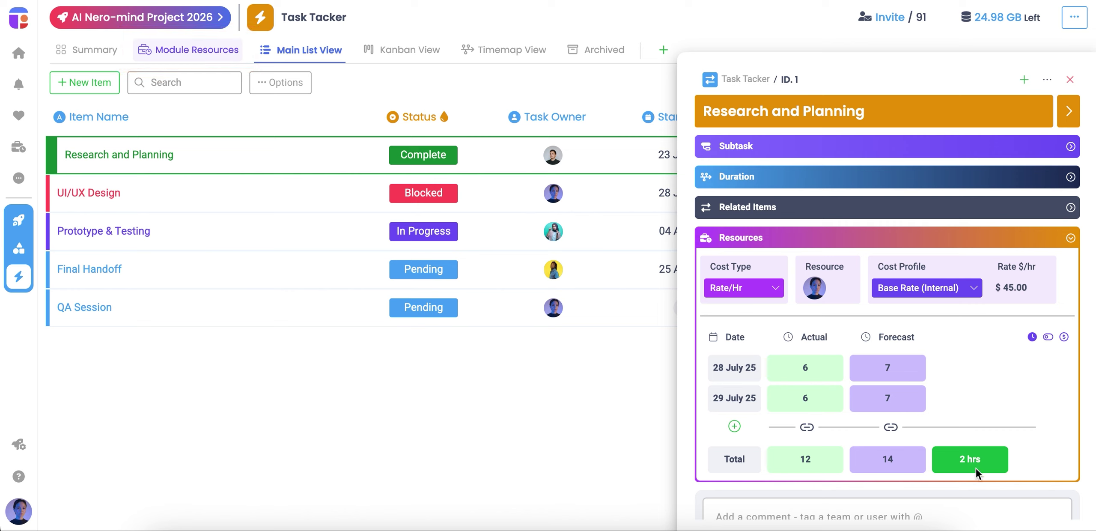
click(787, 372)
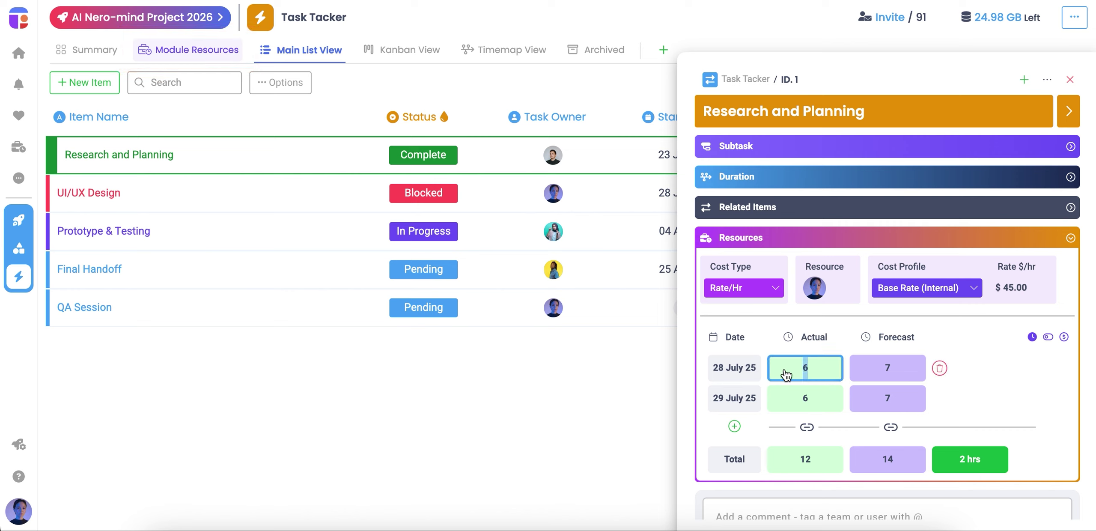
text(9)
key(Return)
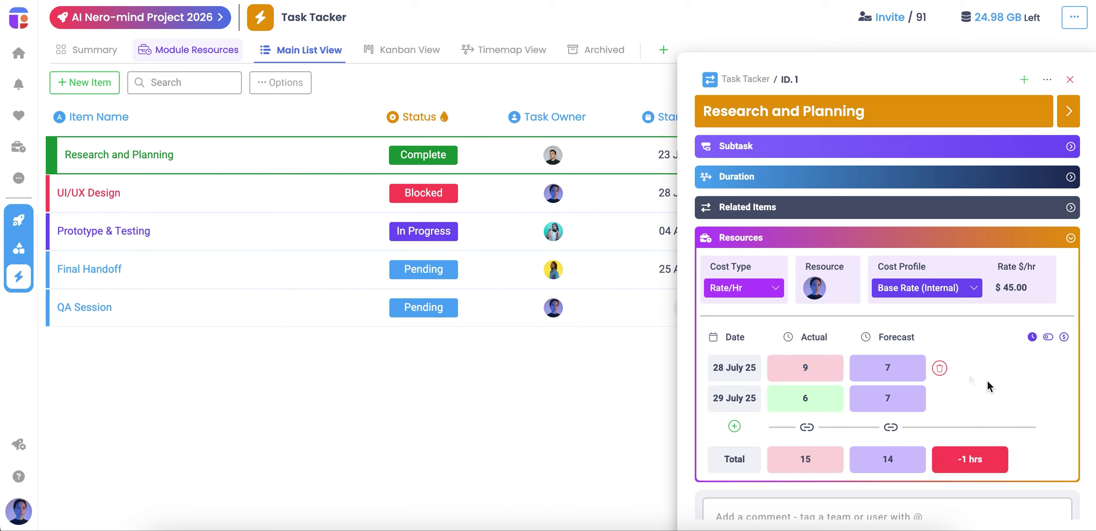
- Unlink the forecast and actual totals from the daily distribution, then set them to 30 and 20 hours
click(892, 427)
click(890, 461)
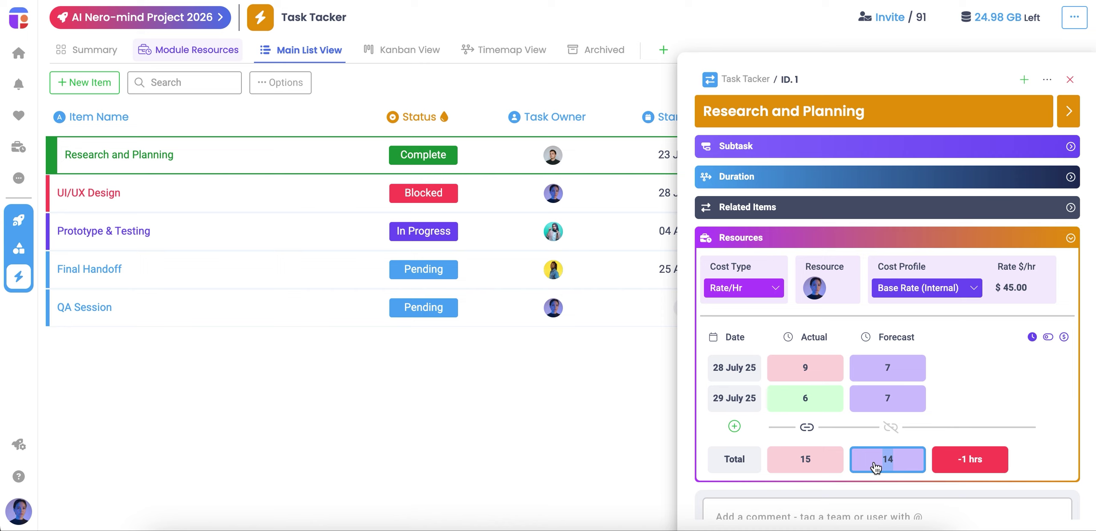
text(30)
key(Return)
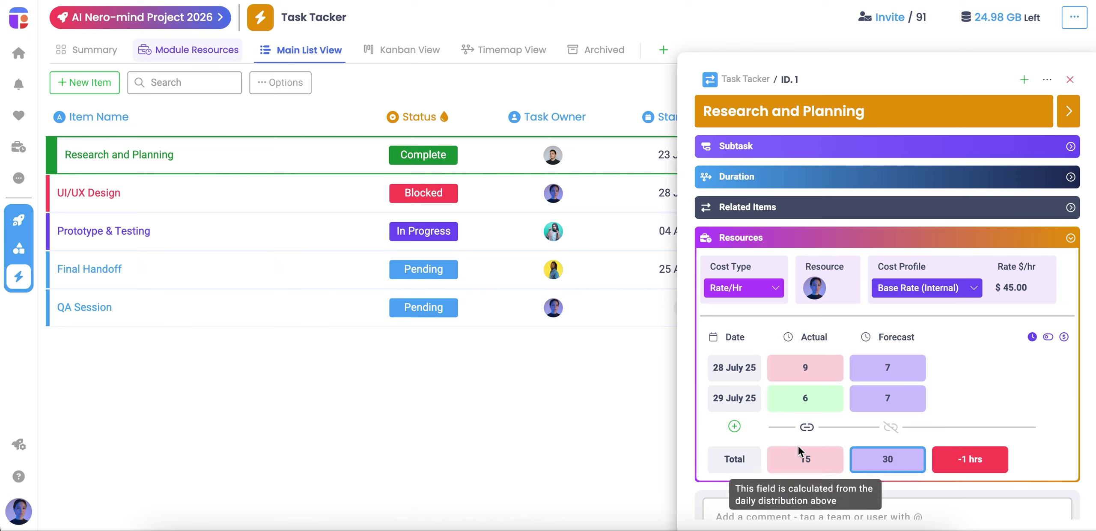
click(806, 427)
click(805, 459)
text(20)
key(Return)
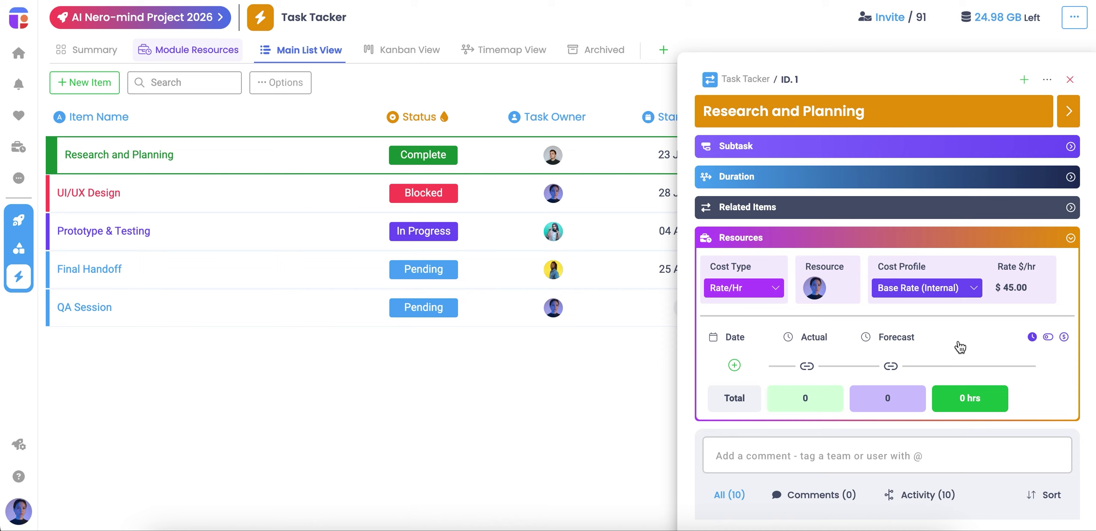
- Unlink both totals without daily entries, set them to 30 forecast and 25 actual hours, and display dollar amounts
click(891, 368)
click(807, 366)
click(885, 399)
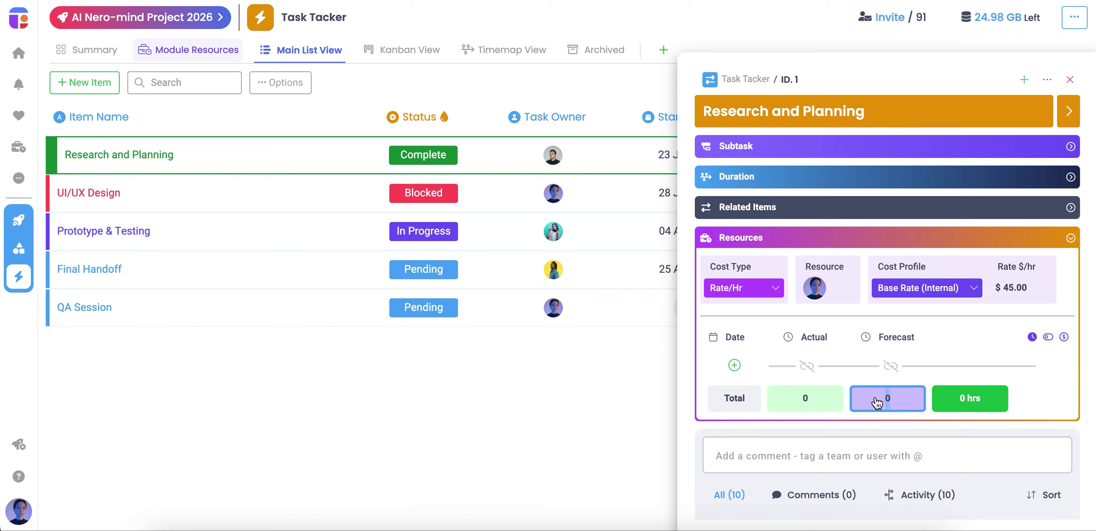
text(30)
click(808, 399)
text(25)
click(956, 352)
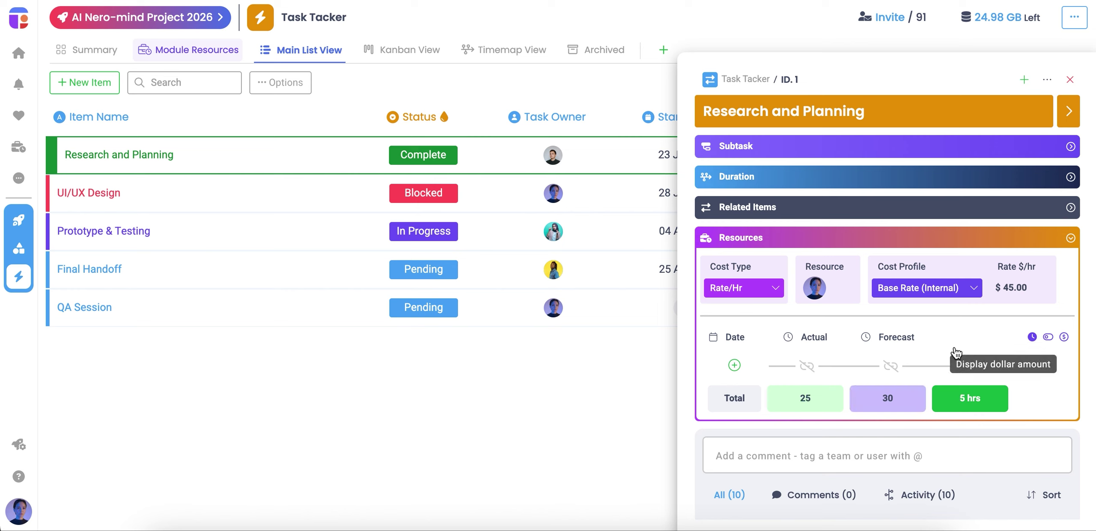
click(1048, 337)
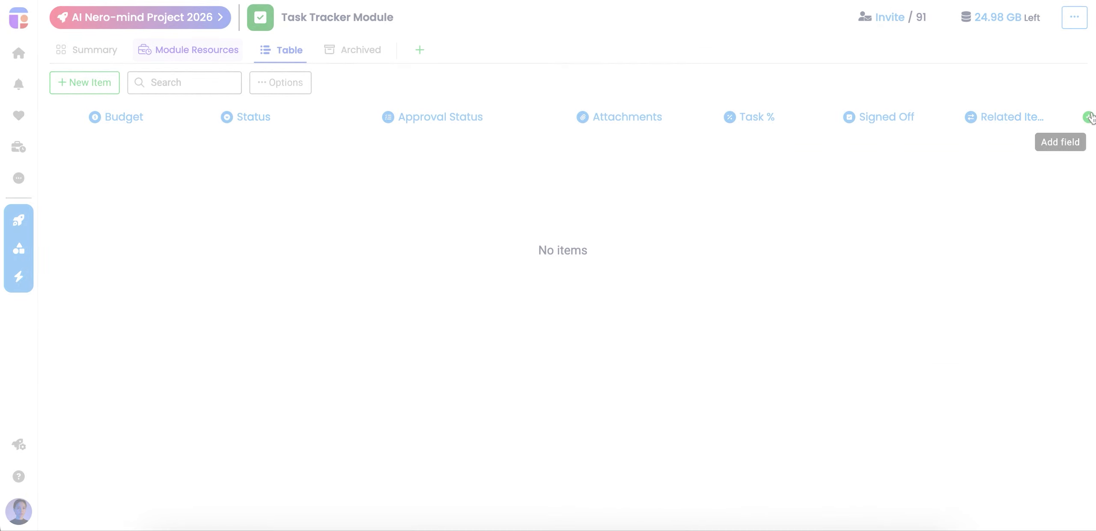
- Add a Duration field to the Task Tracker Module table
click(1089, 117)
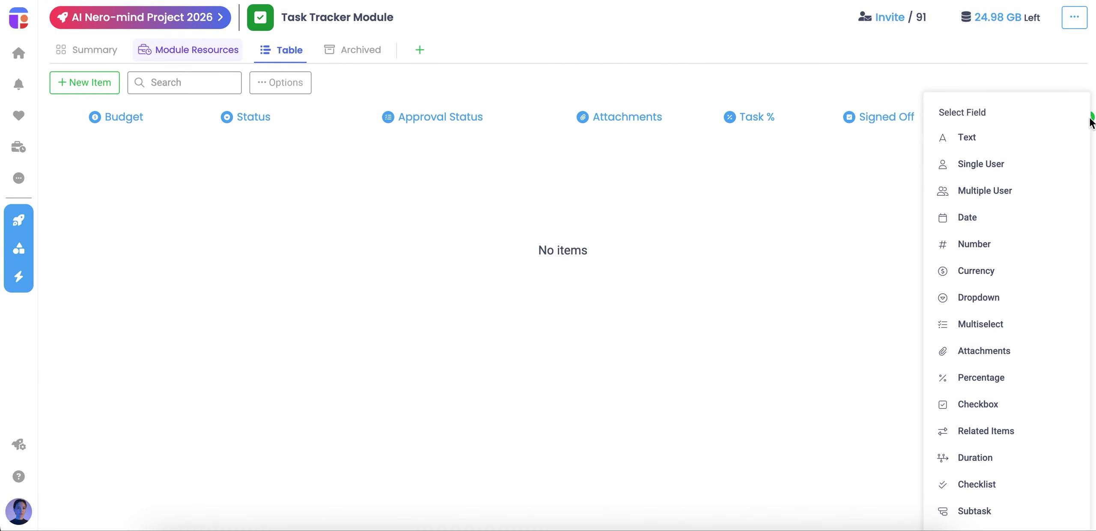
click(985, 457)
click(1047, 280)
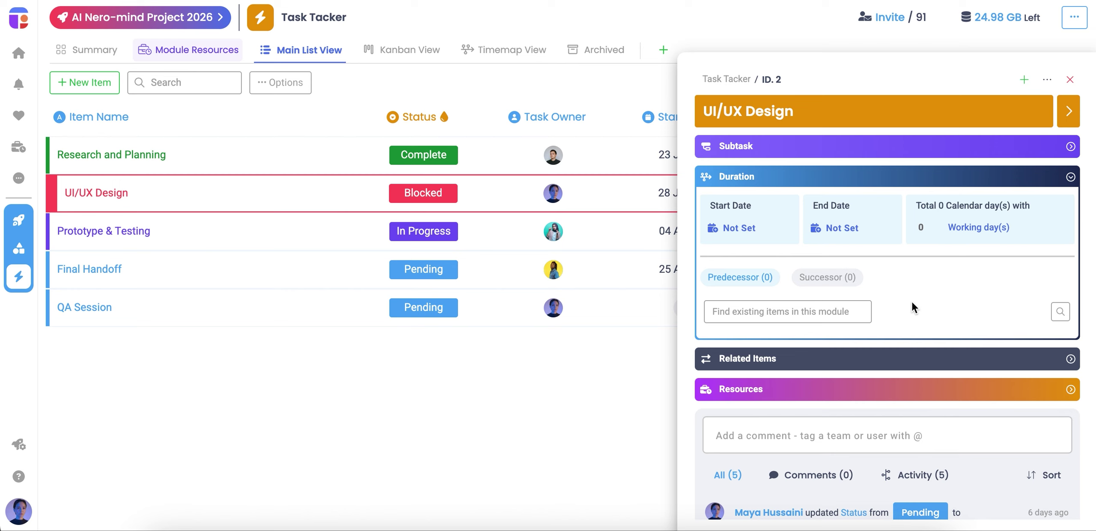
- Set UI/UX Design's start date to 28 July 2025 and end date to 31 July 2025, increasing the duration to 4 working days
click(755, 229)
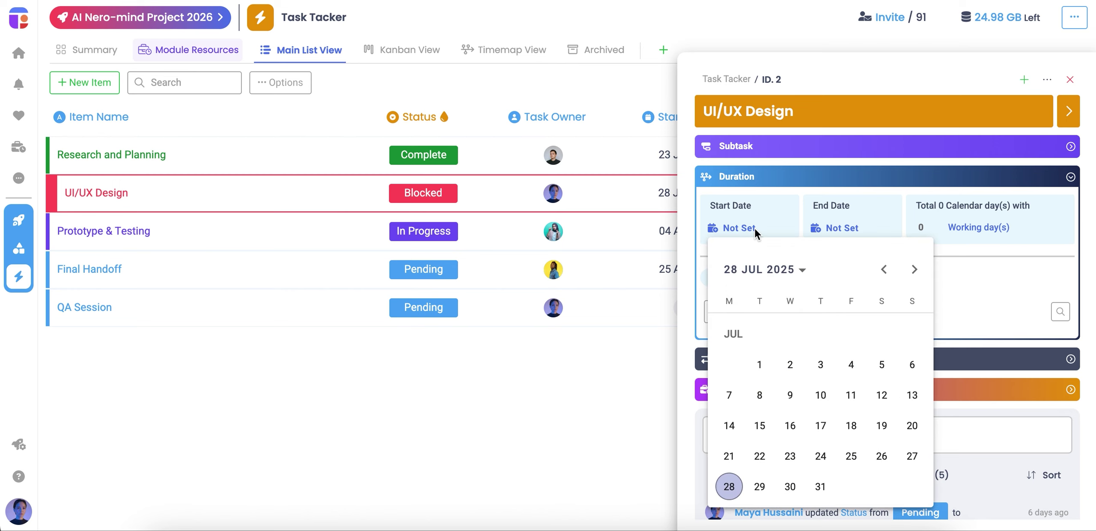
click(729, 486)
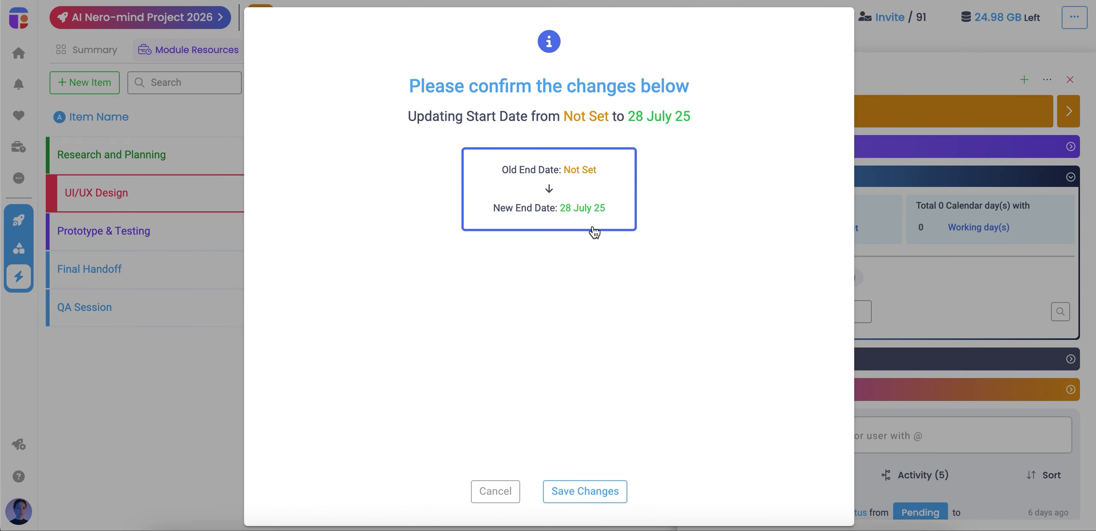
click(614, 499)
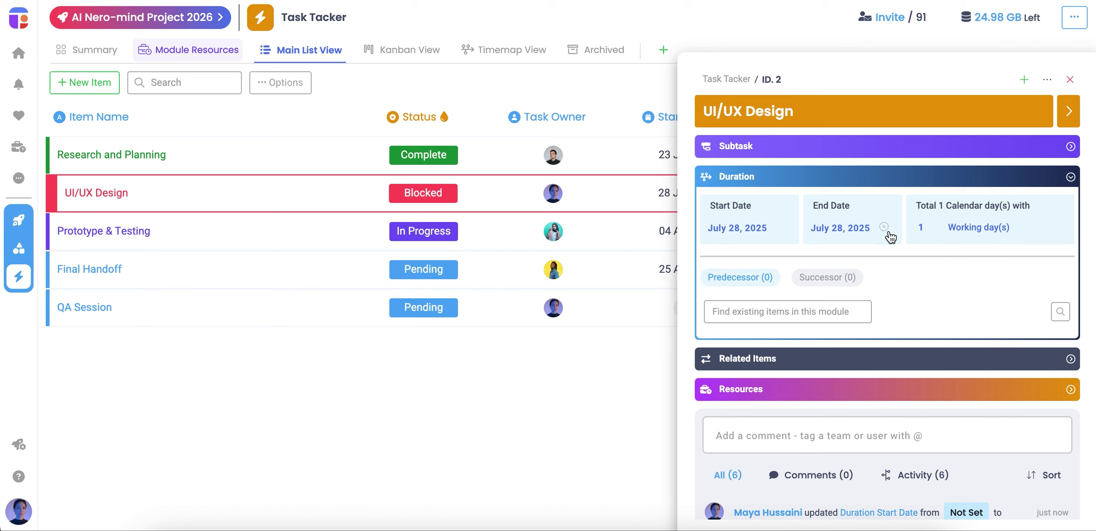
click(851, 231)
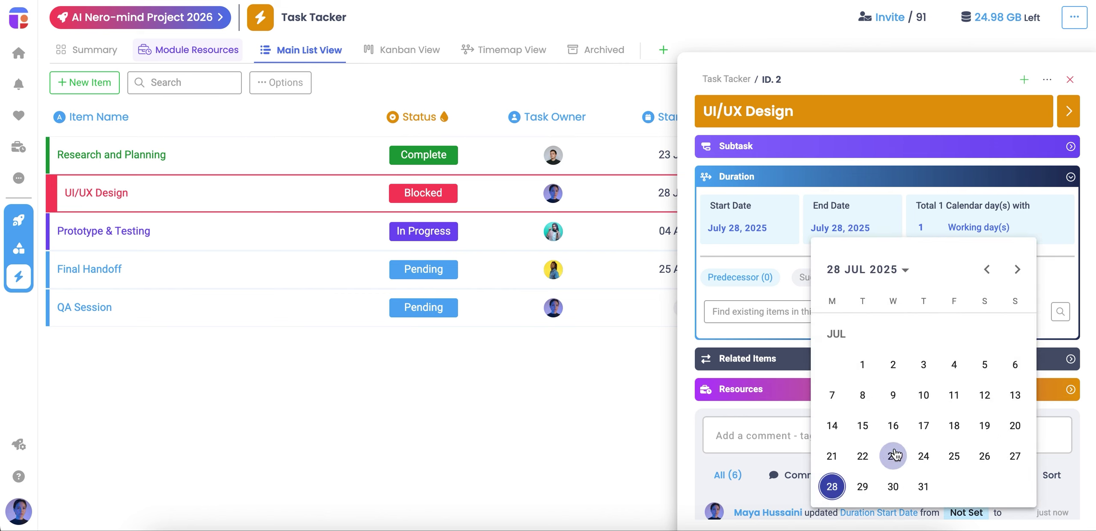
click(918, 487)
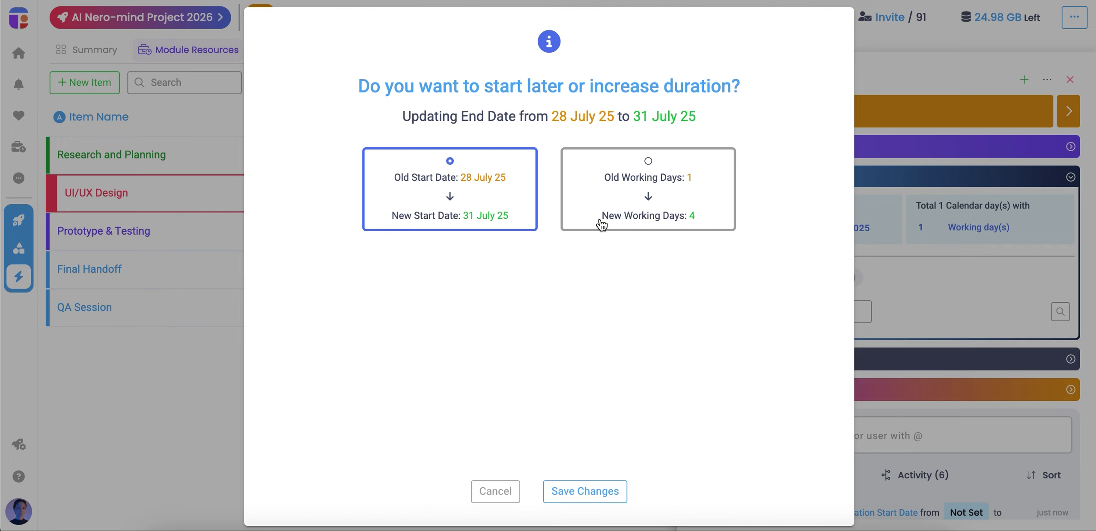
click(668, 219)
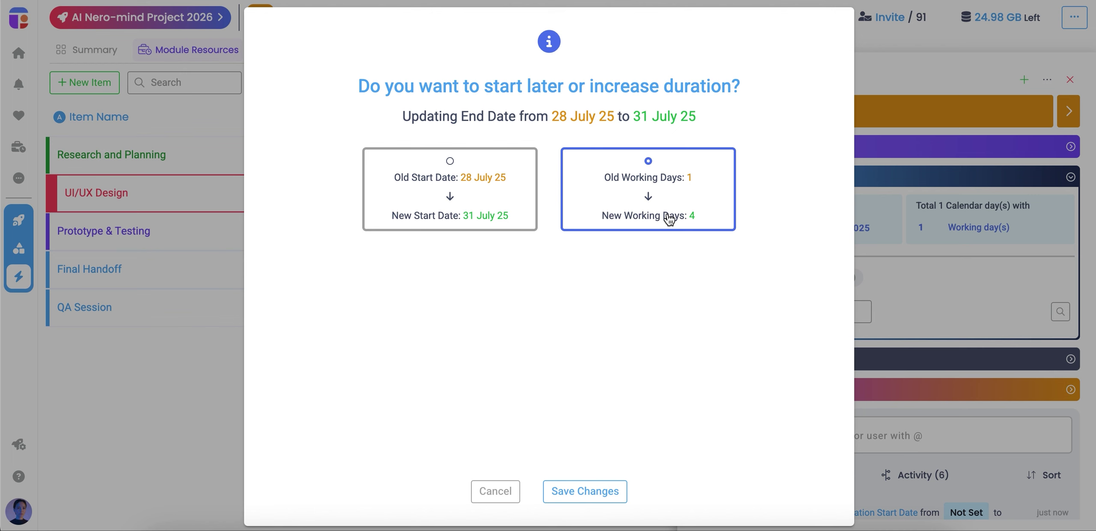
click(581, 492)
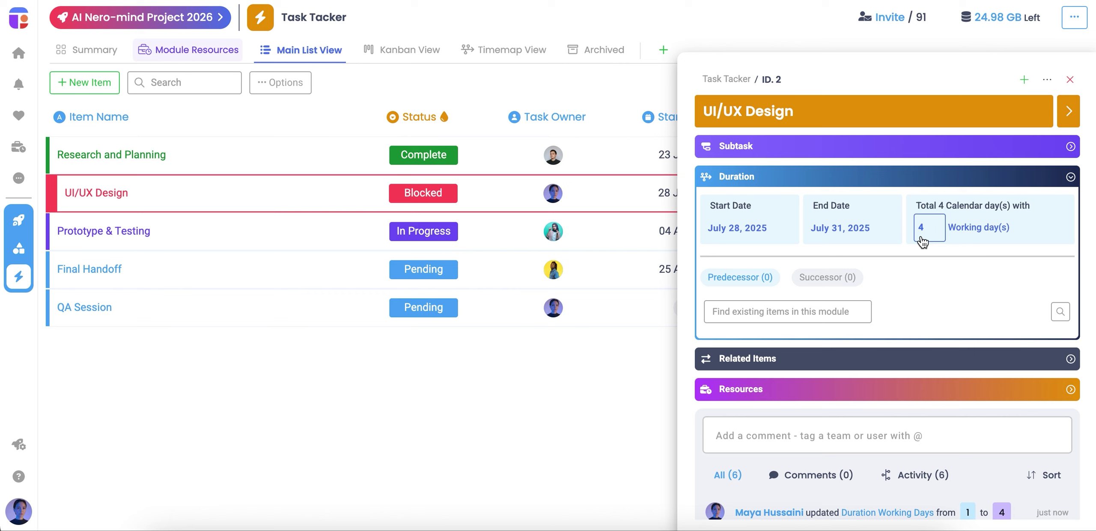
- Link UI/UX Design to Research and Planning as its predecessor and Prototype & Testing as its successor
click(798, 312)
text(res)
click(799, 342)
click(886, 313)
click(831, 279)
click(795, 321)
text(pro)
click(799, 341)
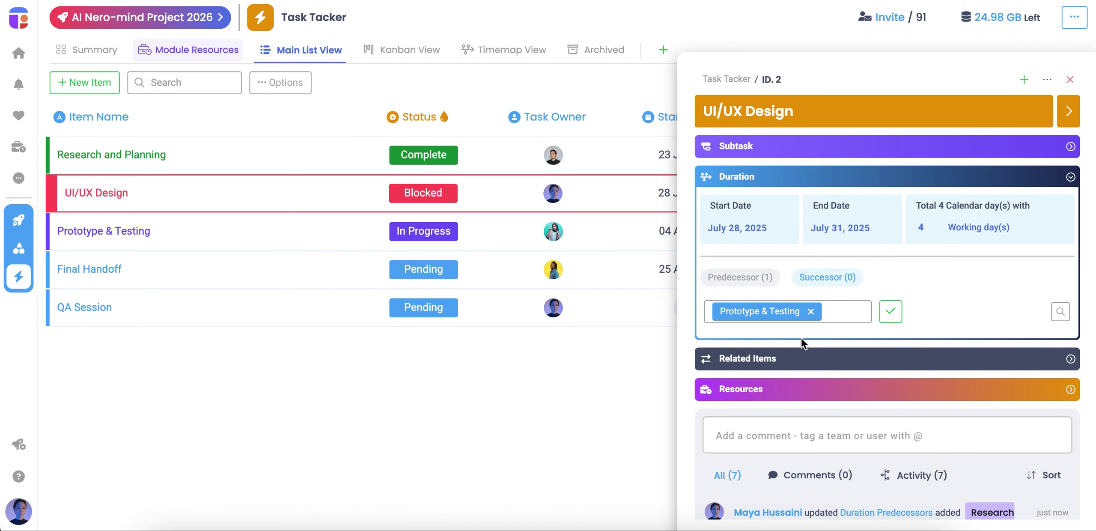
click(887, 314)
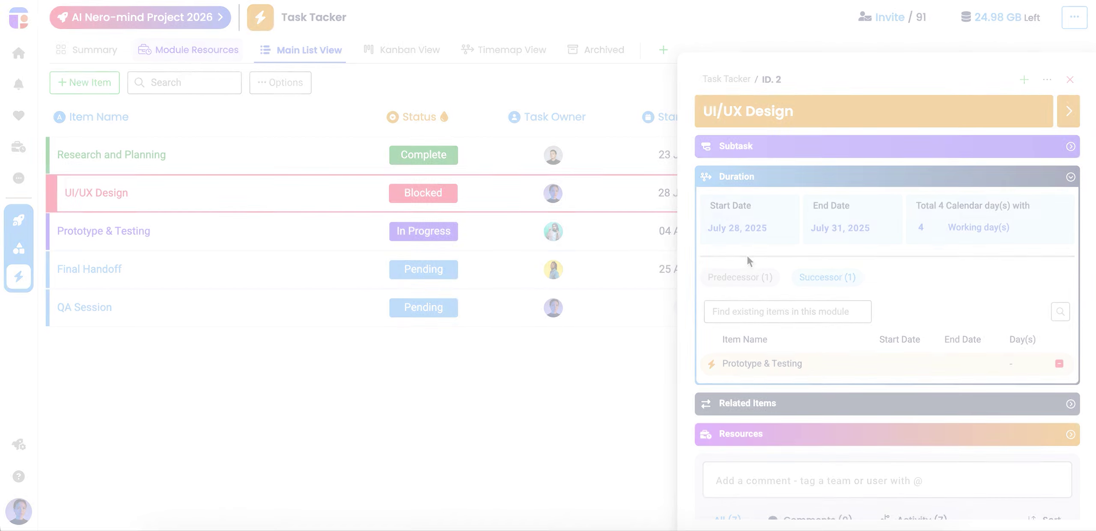
- Change UI/UX Design's end date to 1 August 2025, choosing to increase the duration to 5 working days
click(830, 234)
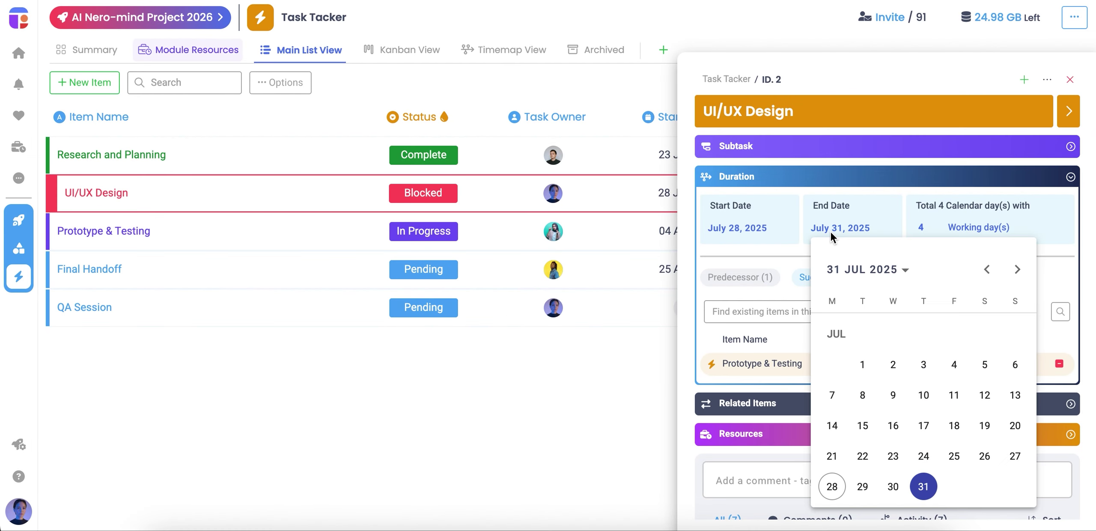
click(1016, 270)
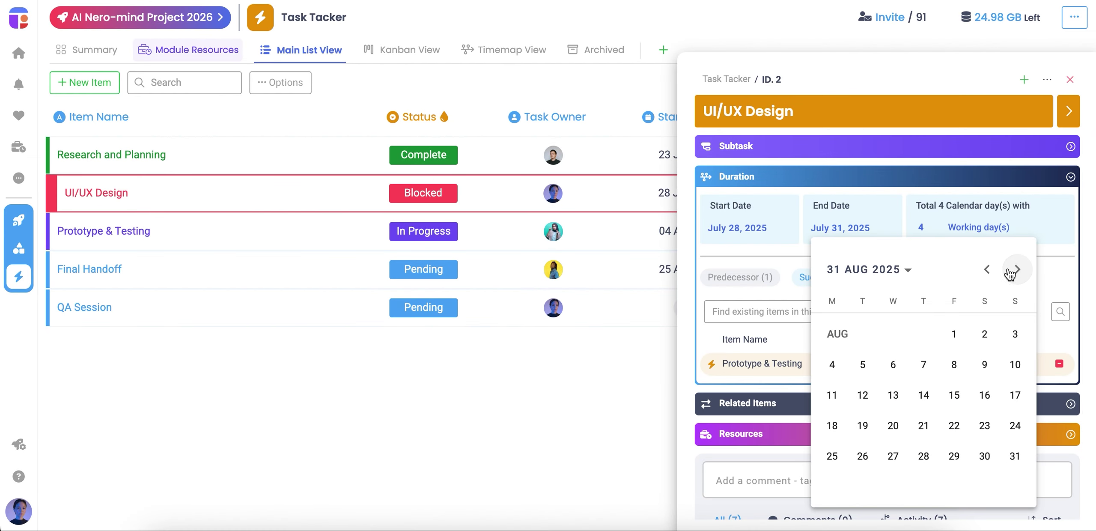
click(957, 335)
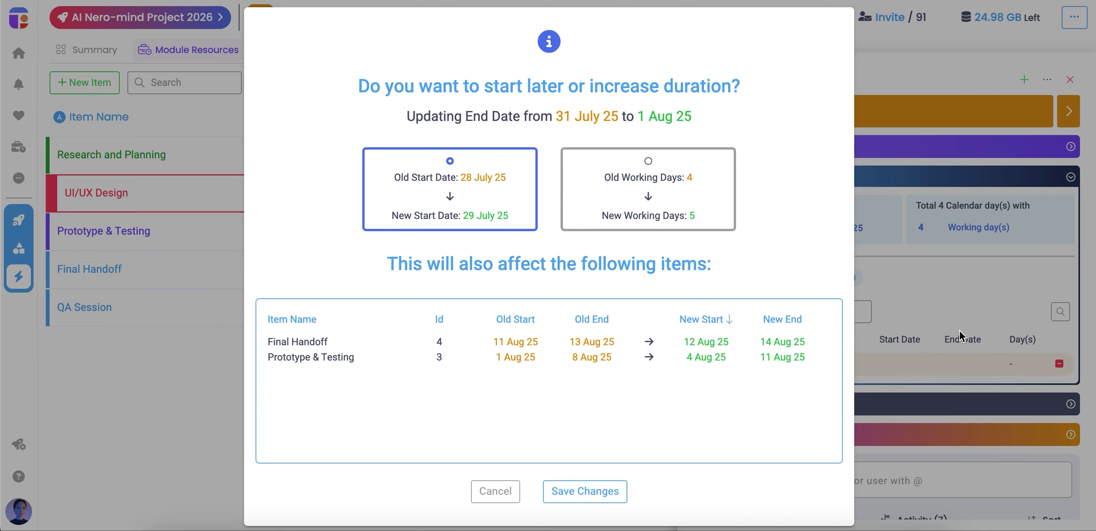
click(707, 231)
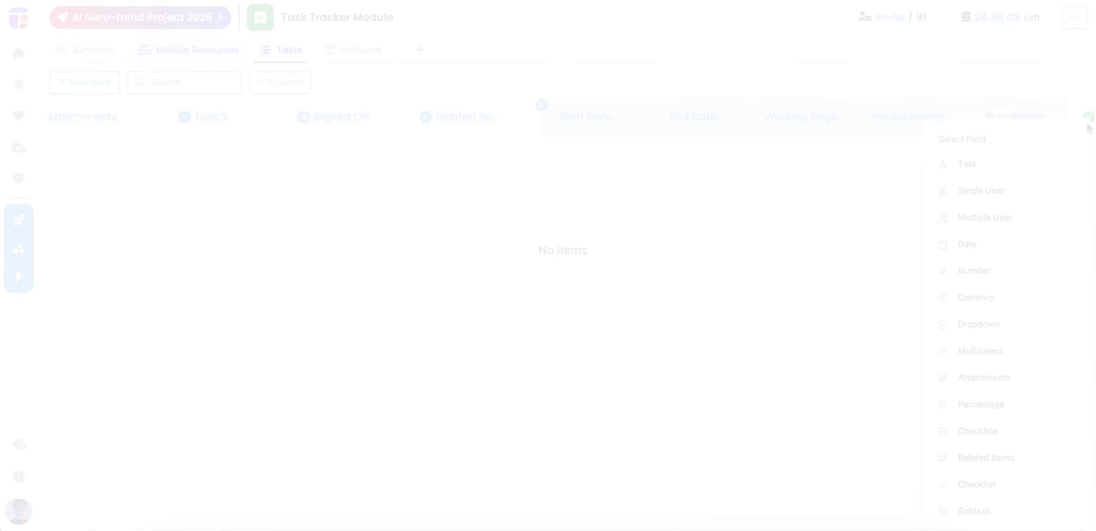
- Add a Checklist field named Checklist to the Task Tracker Module table
click(988, 484)
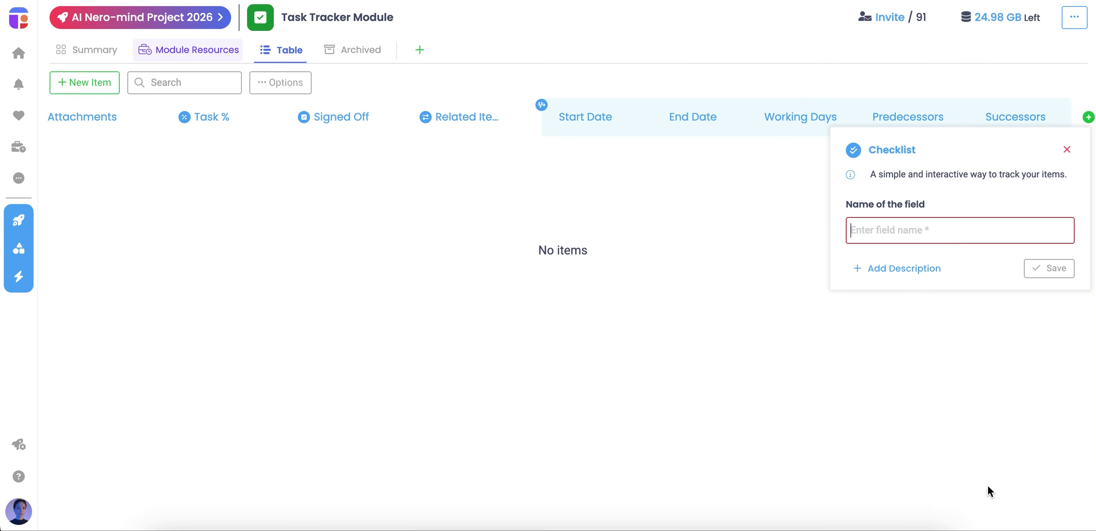
text(Checklist)
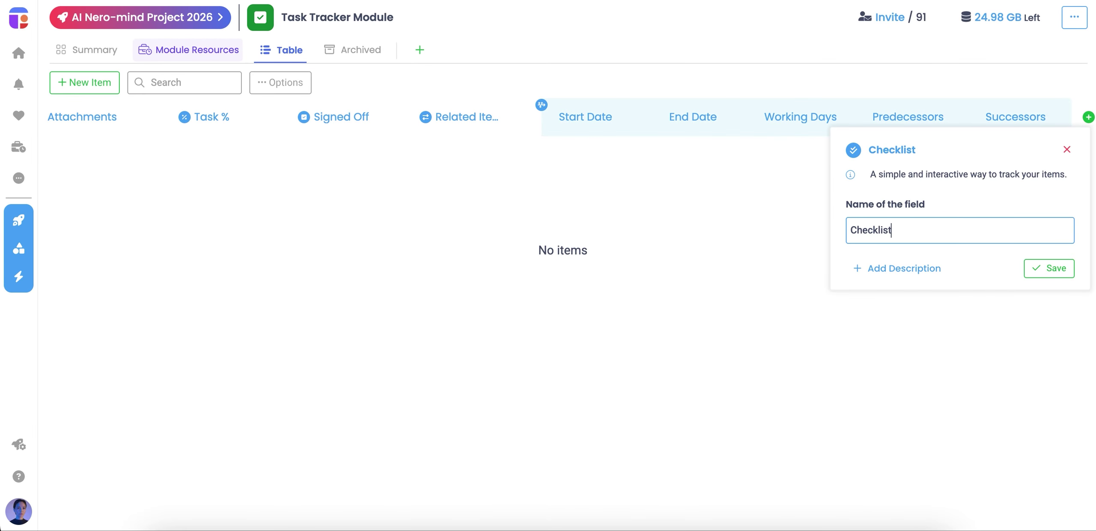
click(1050, 272)
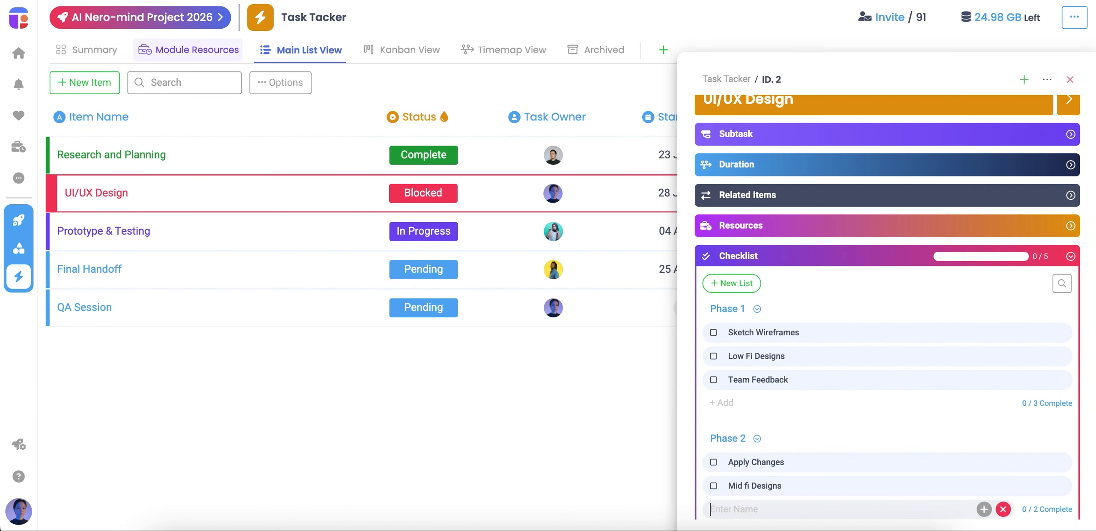
- Add Round 2 Feedback to UI/UX Design's Phase 2 checklist and mark all three Phase 1 items as complete
text(Round 2 Feedback)
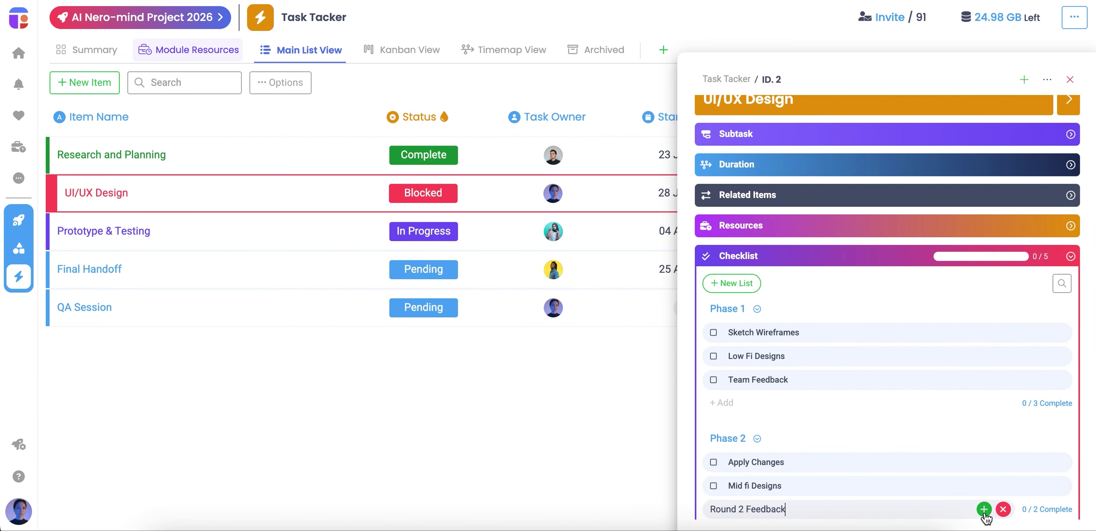
click(984, 509)
scroll(956, 428, down, 1)
click(714, 290)
click(713, 315)
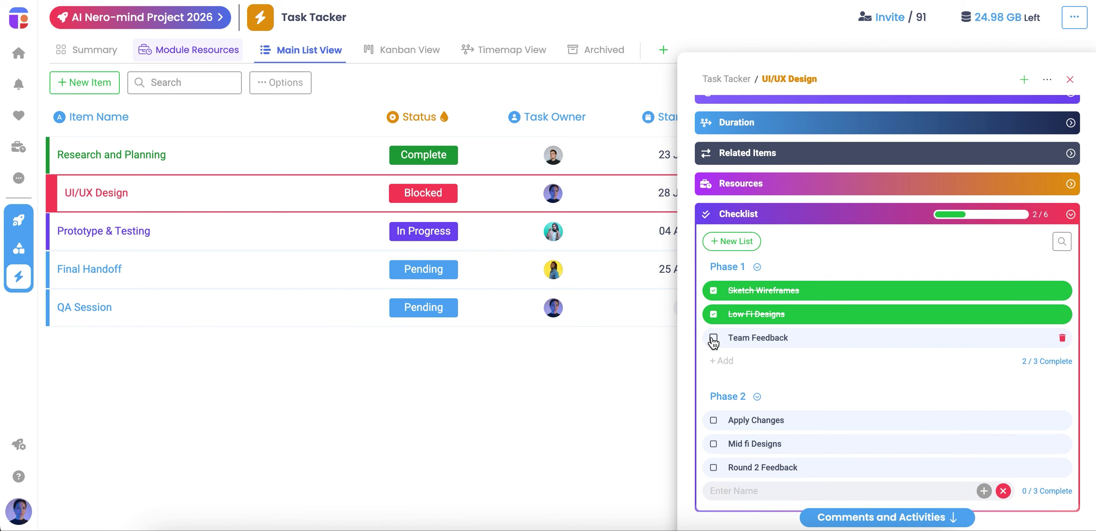
click(713, 337)
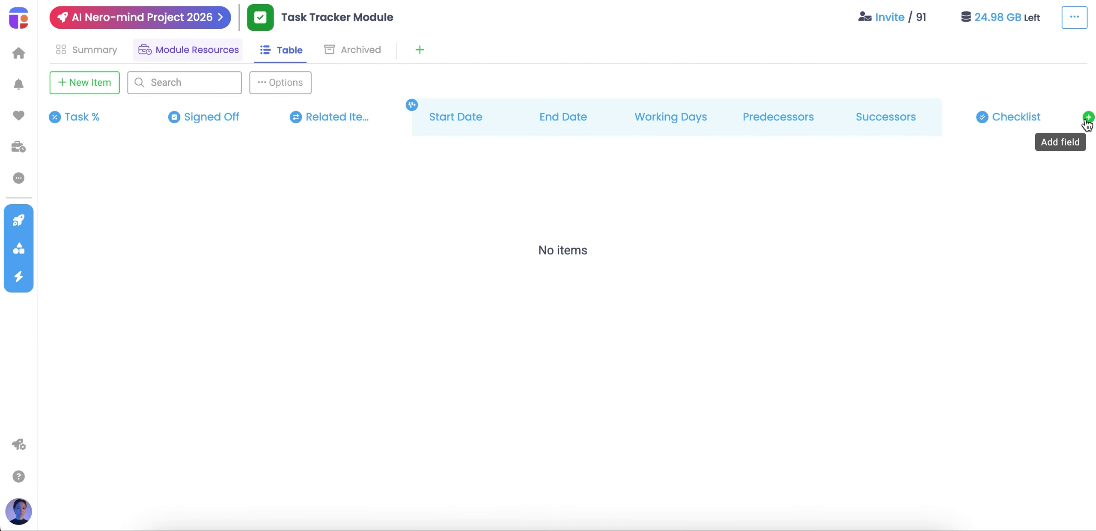
- Add a Subtask field named Subtasks to the Task Tracker Module table
click(1083, 125)
click(985, 491)
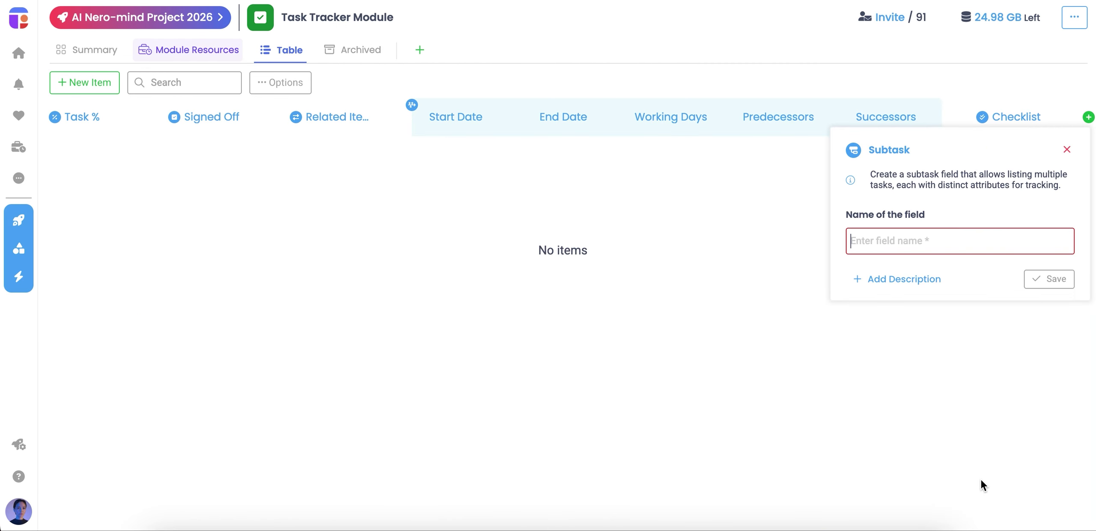
text(Subtasks)
click(1049, 278)
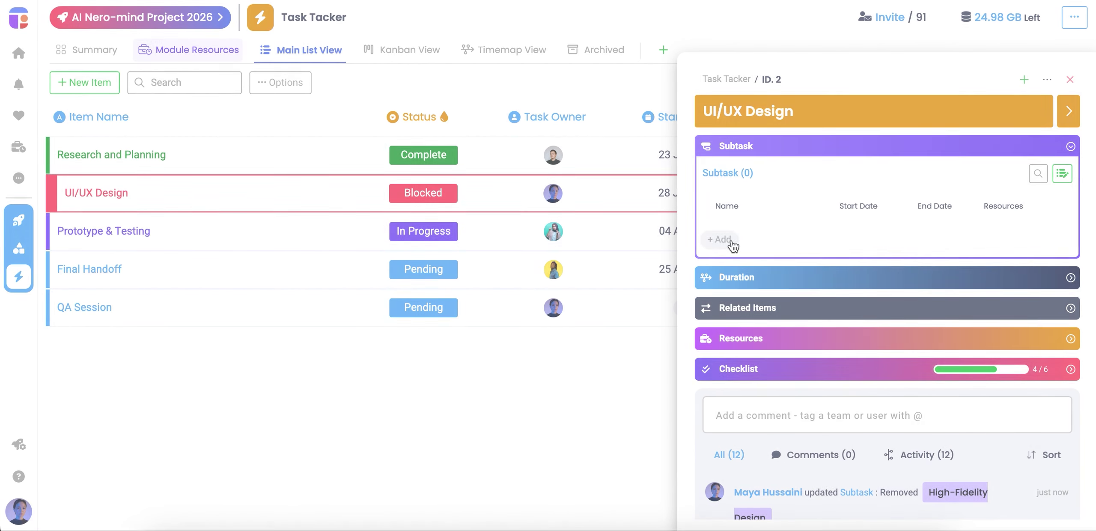
- Add a subtask named High-Fidelity Design to UI/UX Design with the start date 29 July 2025
click(727, 238)
text(High-Fidelity Design)
click(1044, 239)
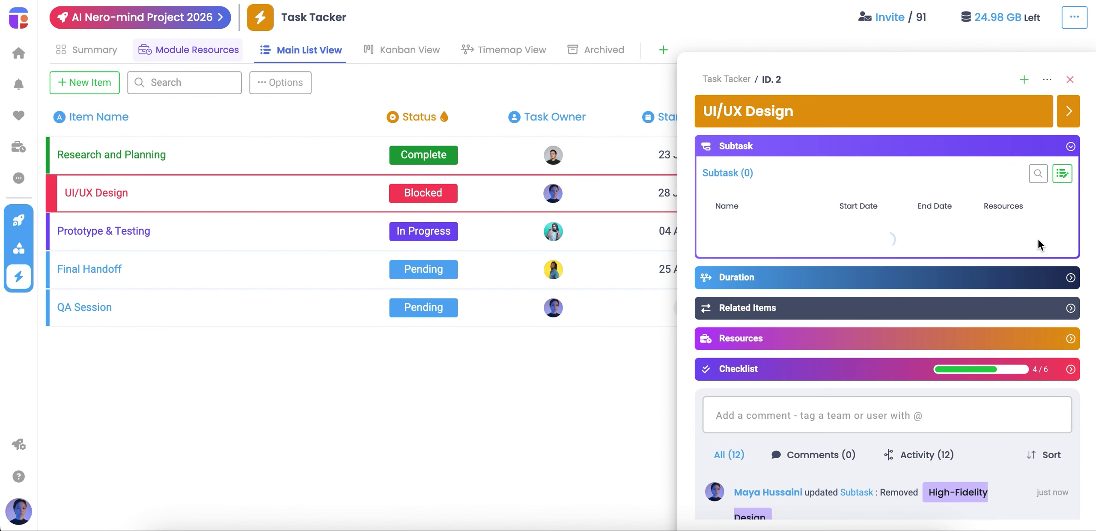
click(863, 236)
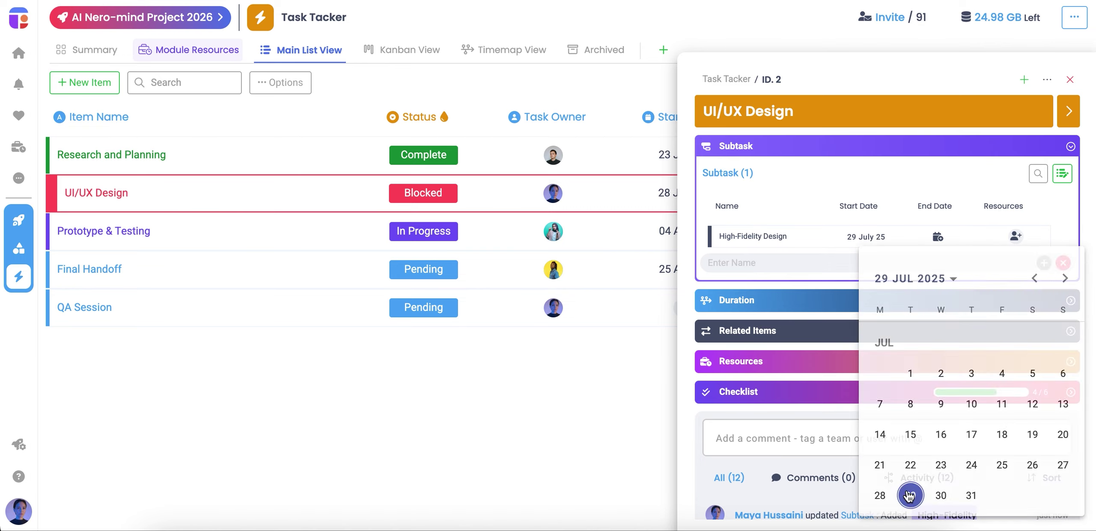
click(910, 495)
click(583, 497)
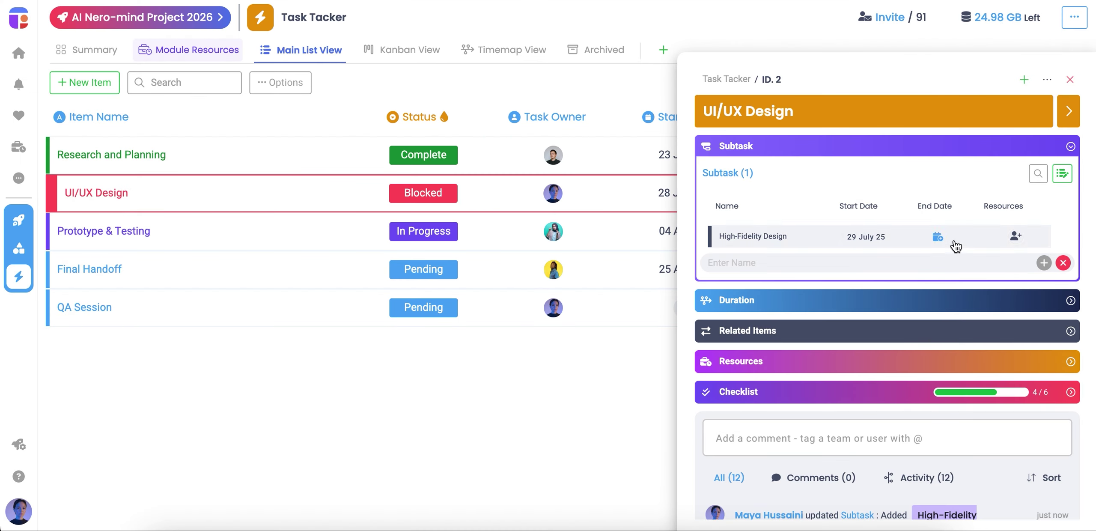
- Set the High-Fidelity Design subtask's end date to 31 July 2025, choosing to increase the duration to 3 working days
click(937, 236)
click(855, 493)
click(670, 197)
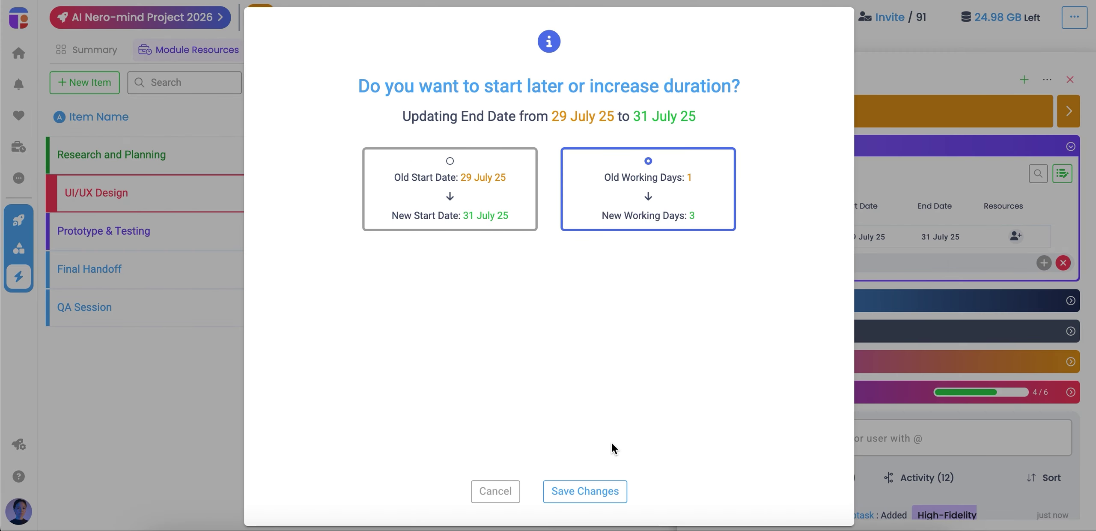
click(595, 491)
- Assign a team member as the High-Fidelity Design subtask's resource and open the subtask's details
click(1011, 240)
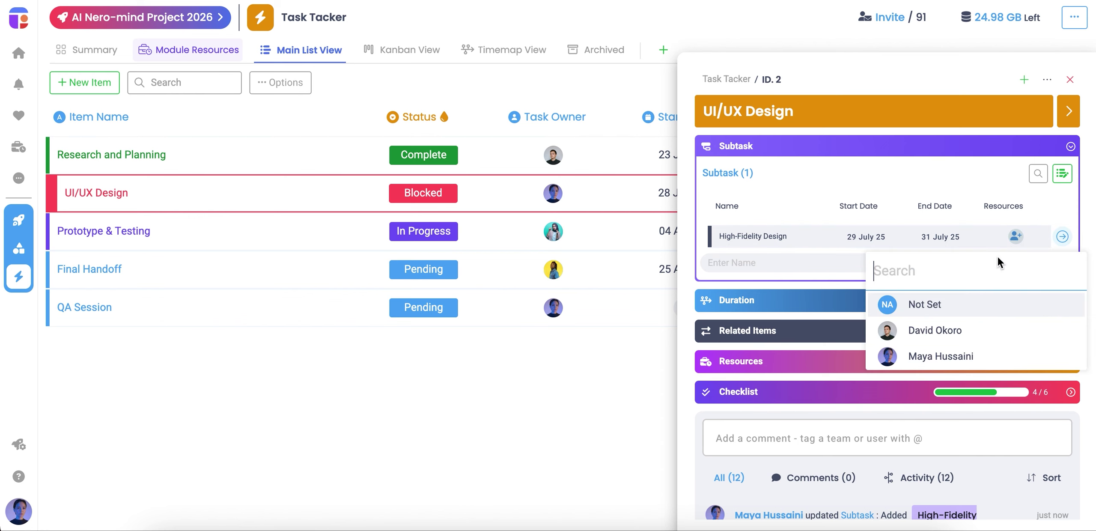
click(953, 356)
click(1063, 236)
click(924, 156)
click(925, 339)
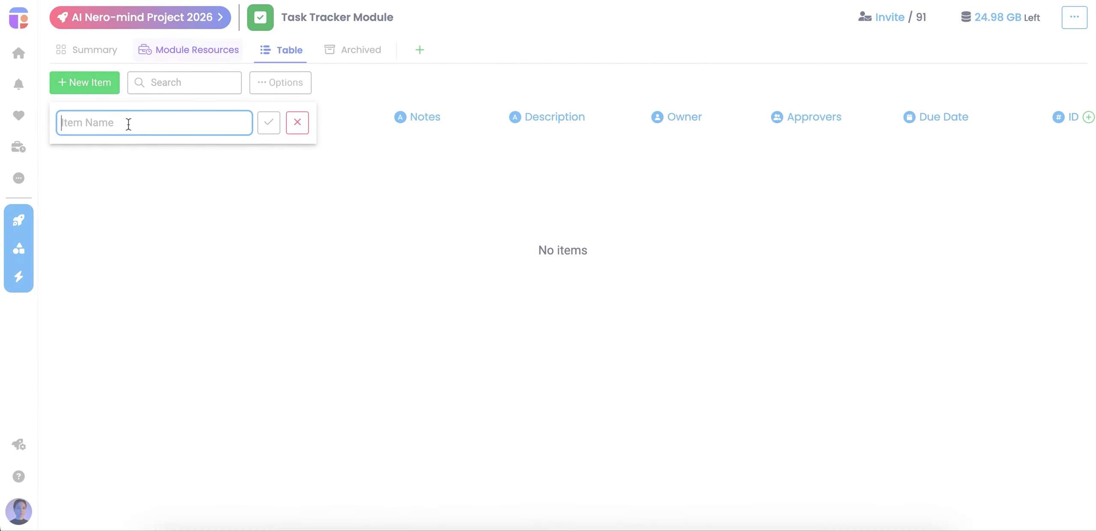
- Add items named Research and Planning and UX/UI Design to the Task Tracker Module table
text(Research)
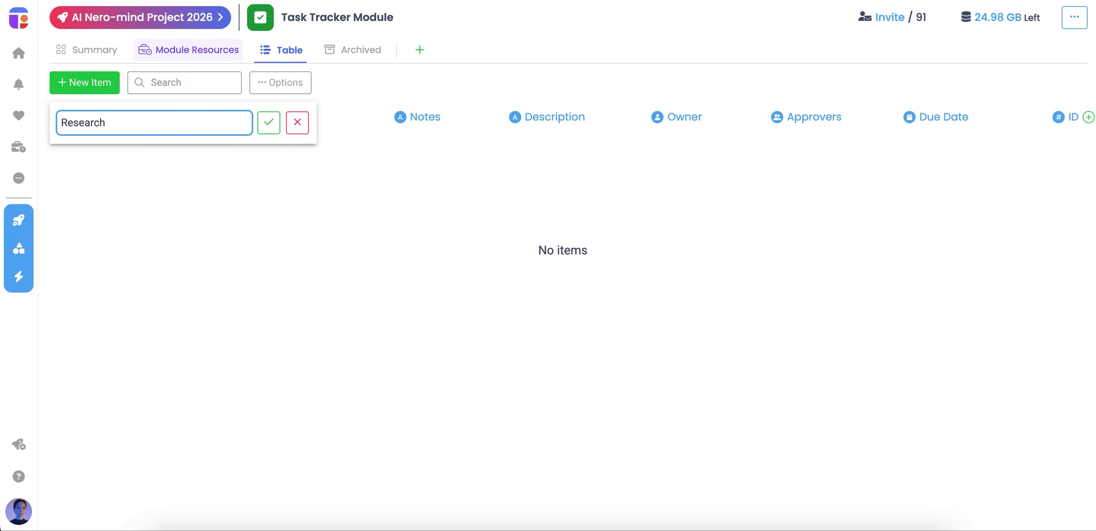
text( and Planning)
key(Return)
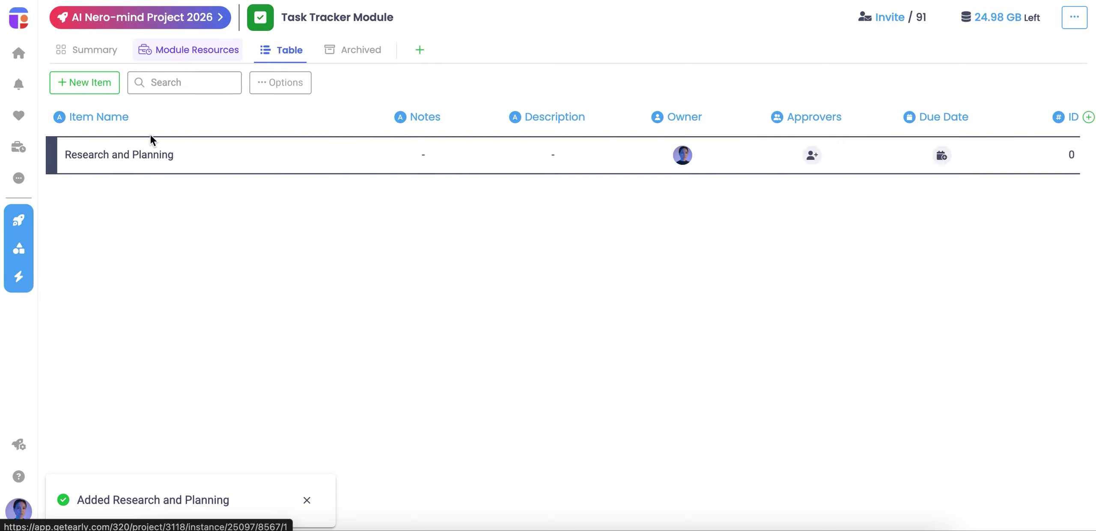
click(92, 100)
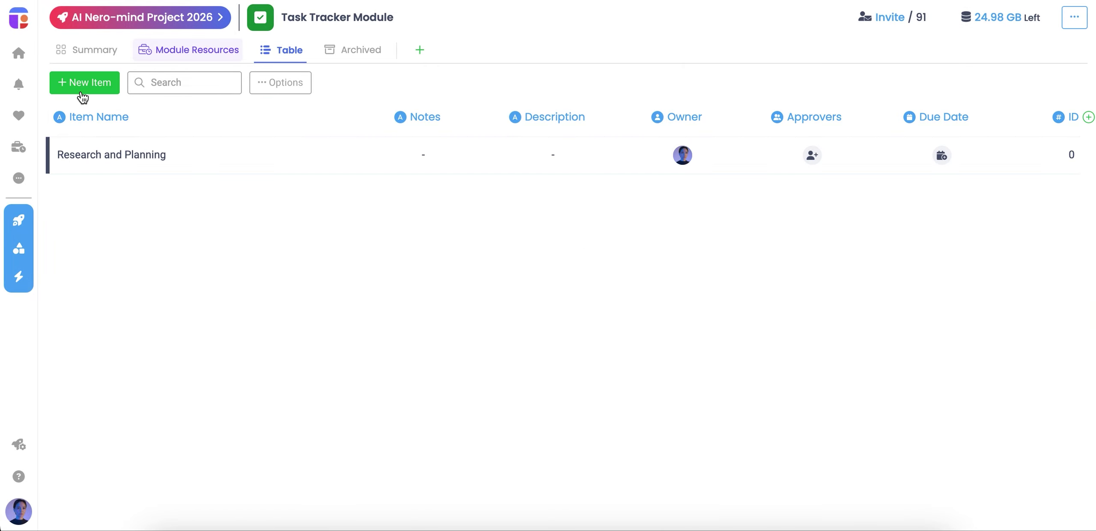
click(81, 92)
text(UX/UI)
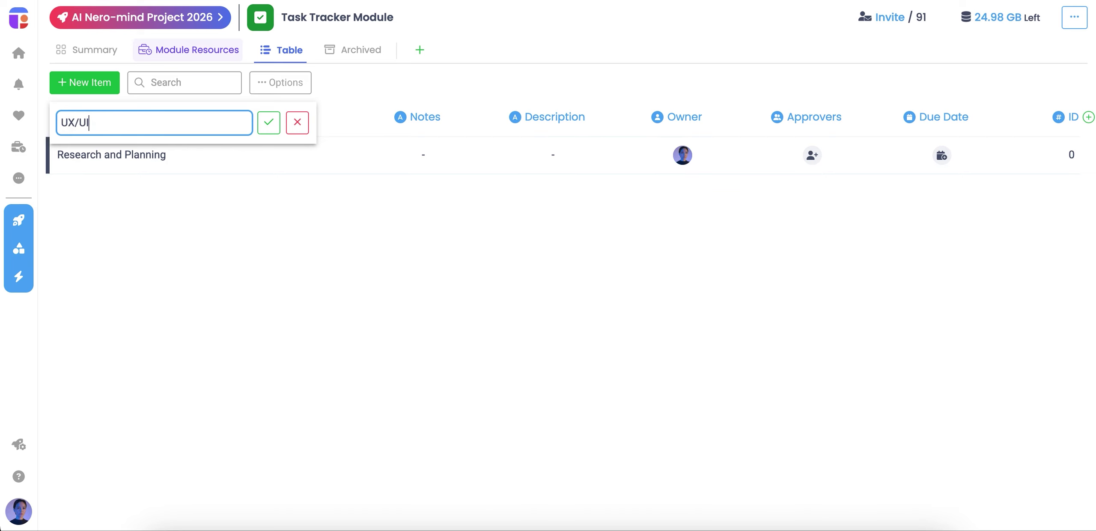
text( Design)
key(Return)
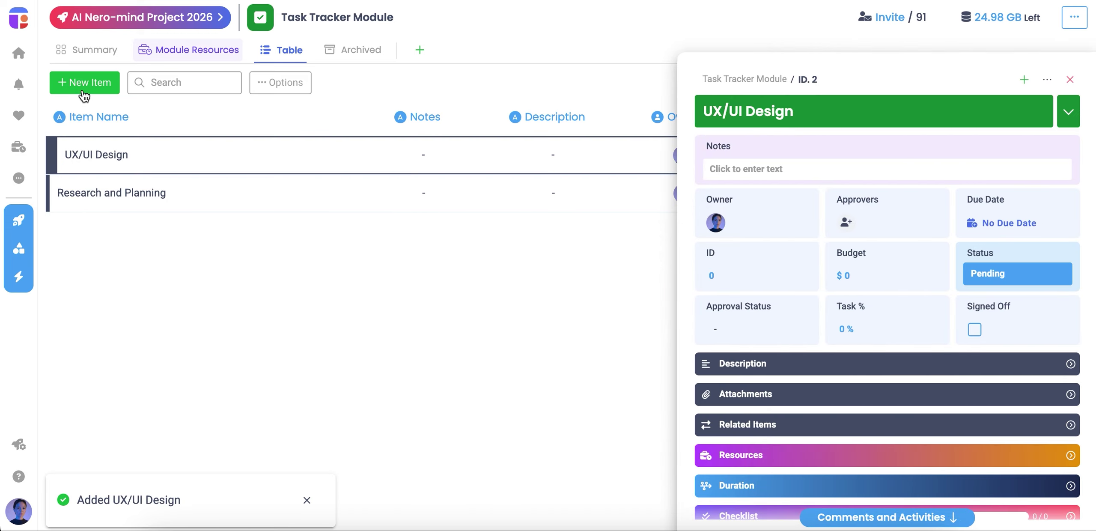
- Add items named Prototype & Testing and Final Handoff to the Task Tracker Module table
click(82, 90)
text(Prototyp)
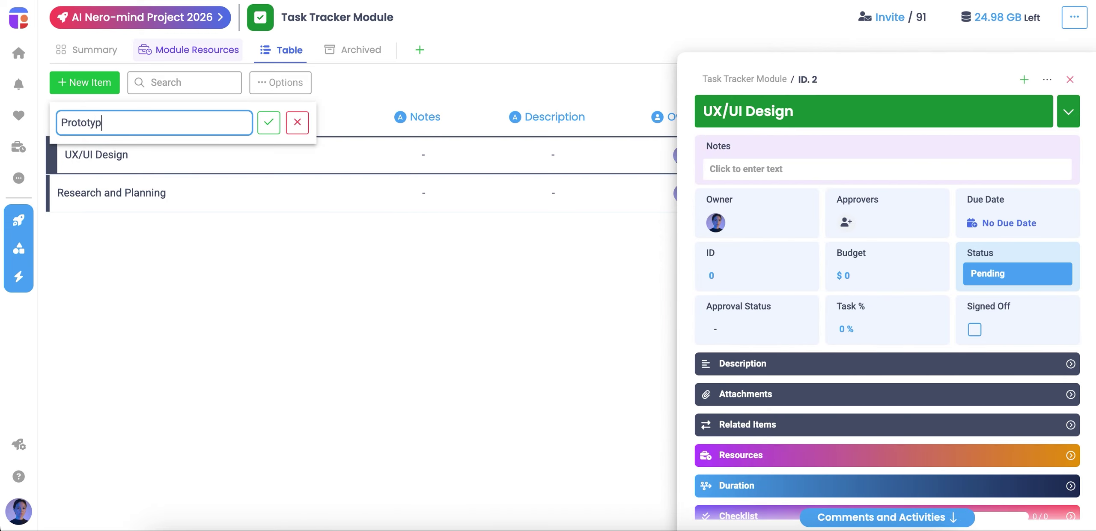
text(e & Testing)
key(Return)
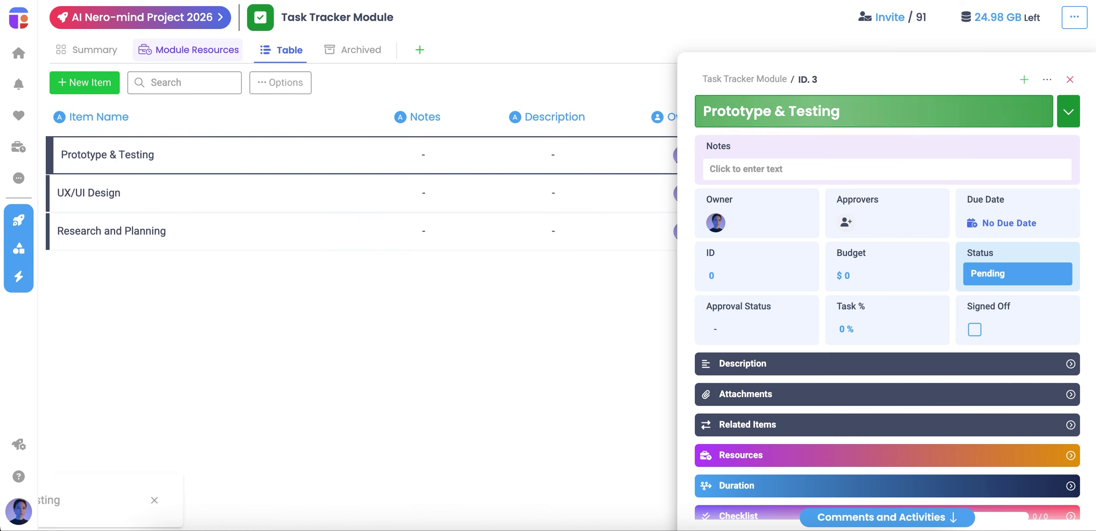
click(108, 91)
text(Fin)
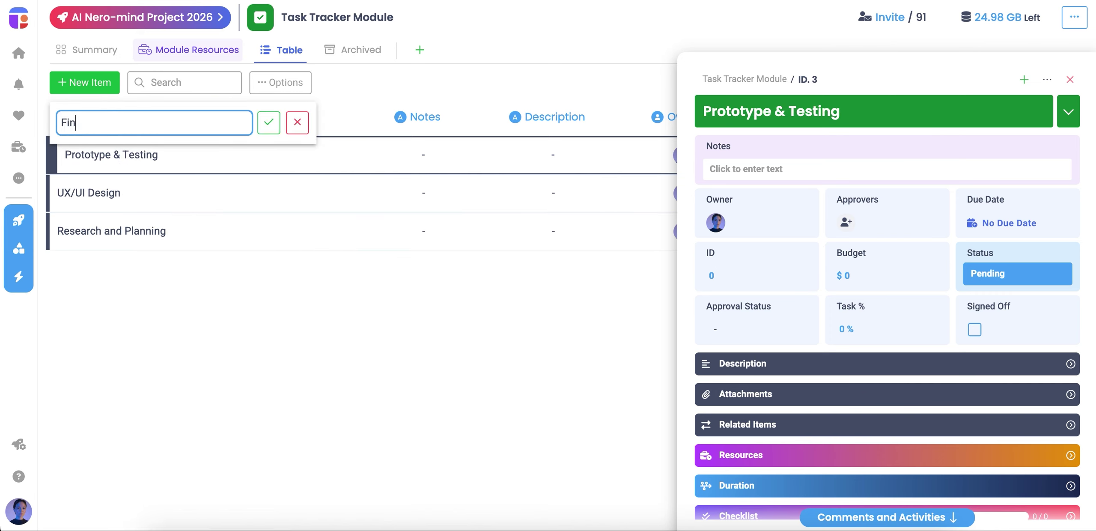
text(al Handoff)
key(Return)
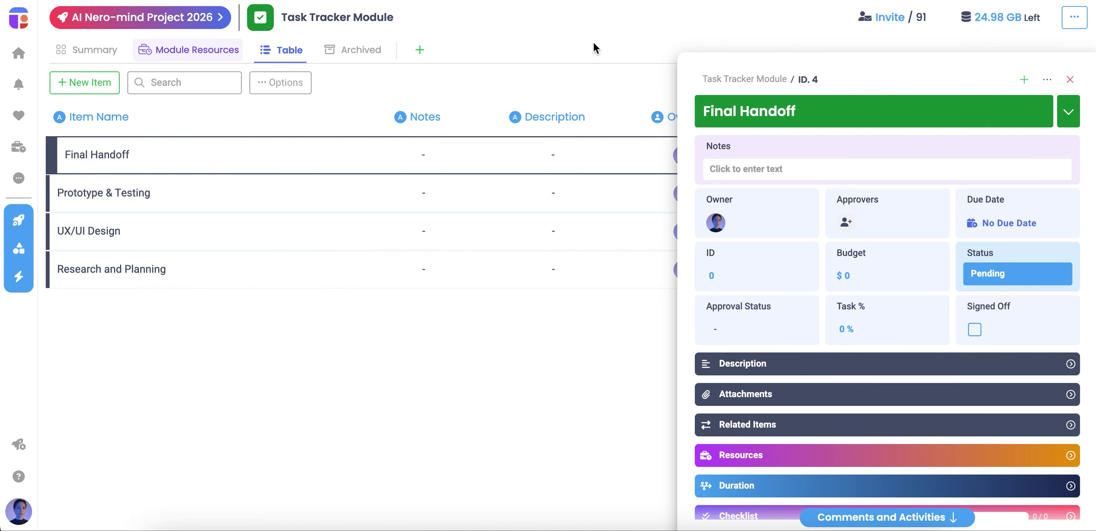
- Try the two-column and single-column field layouts for the Final Handoff item
click(1047, 85)
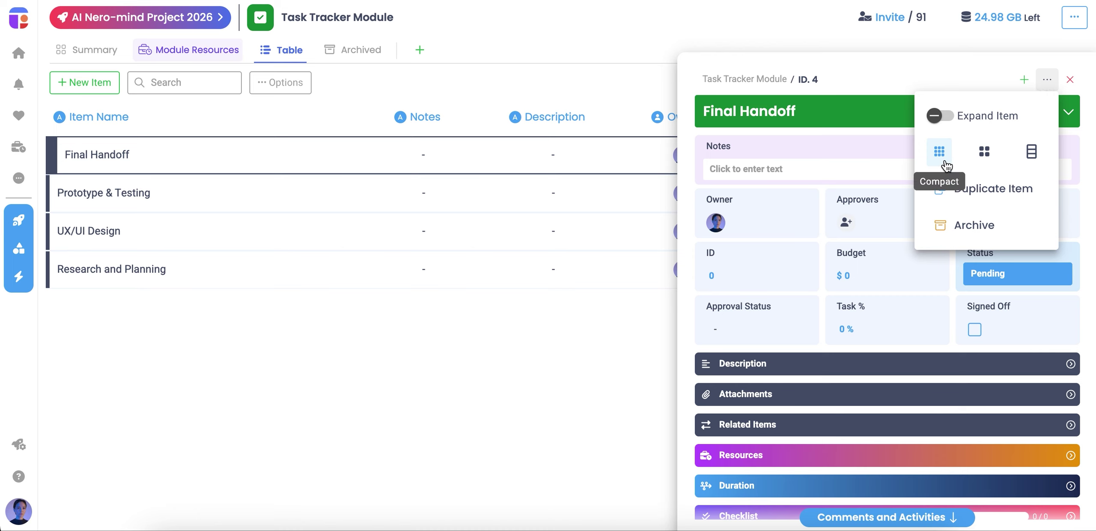
click(986, 159)
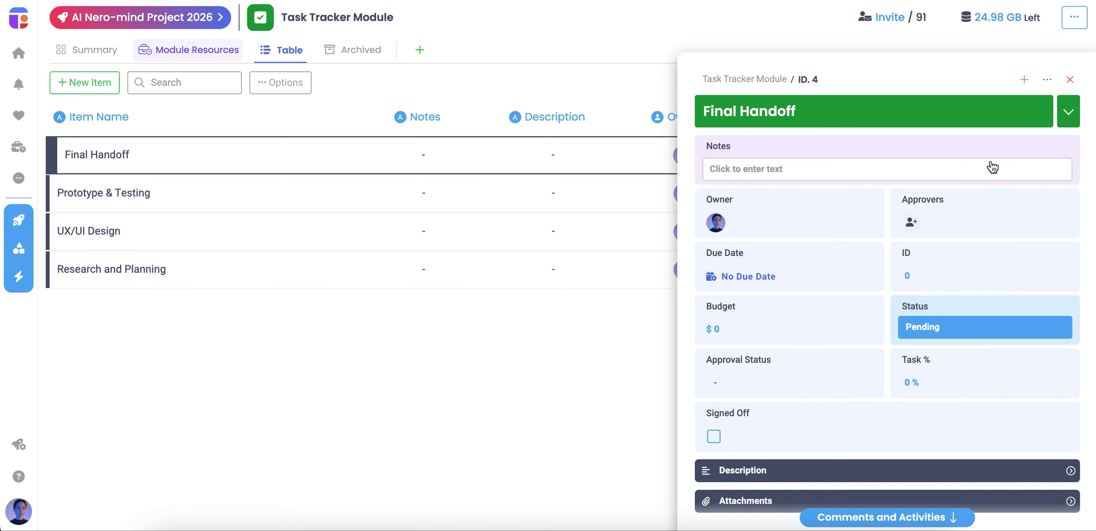
click(1047, 83)
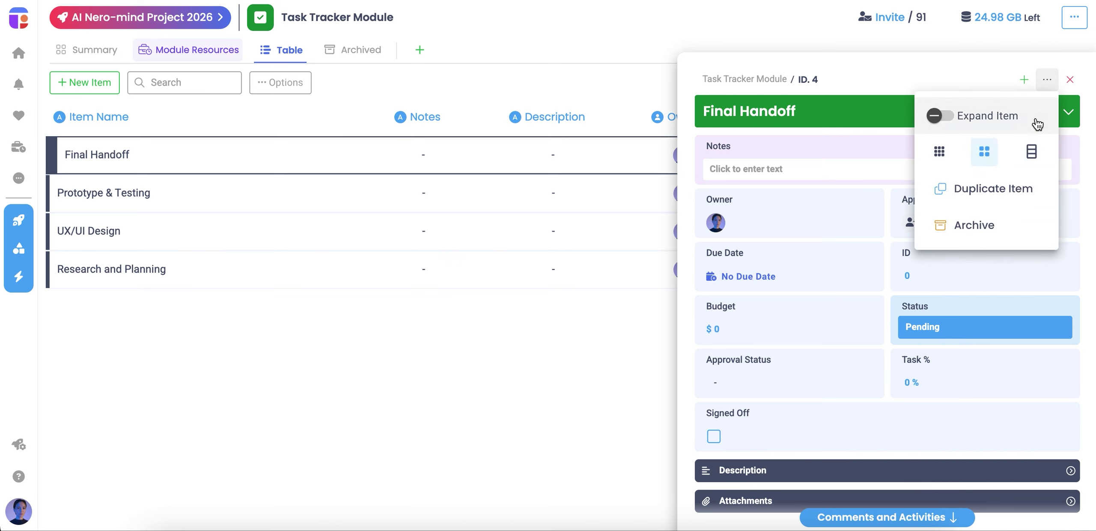
click(1031, 154)
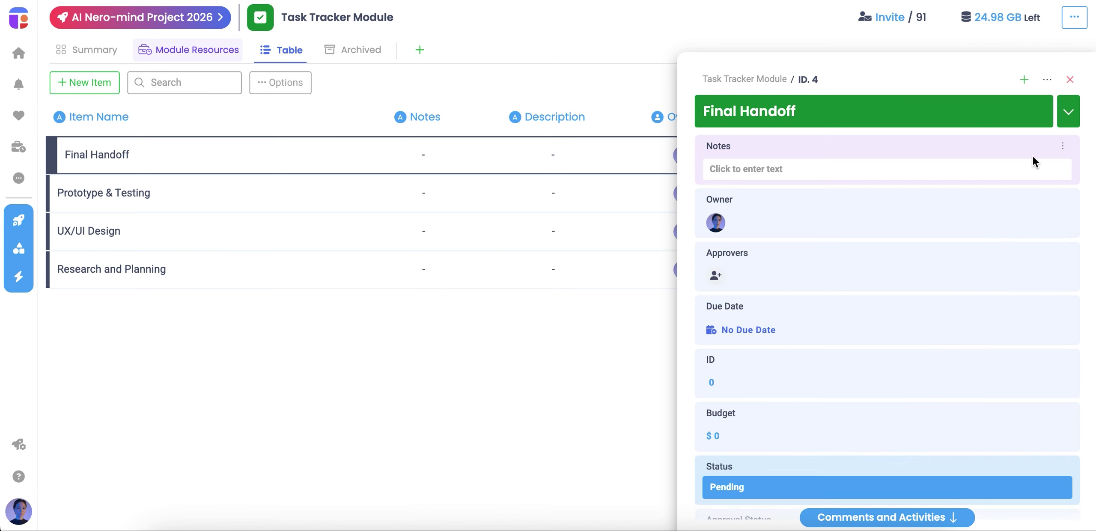
- Enter Attach Notes Here as Final Handoff's notes and assign a different team member as its owner
click(834, 172)
text(Atta)
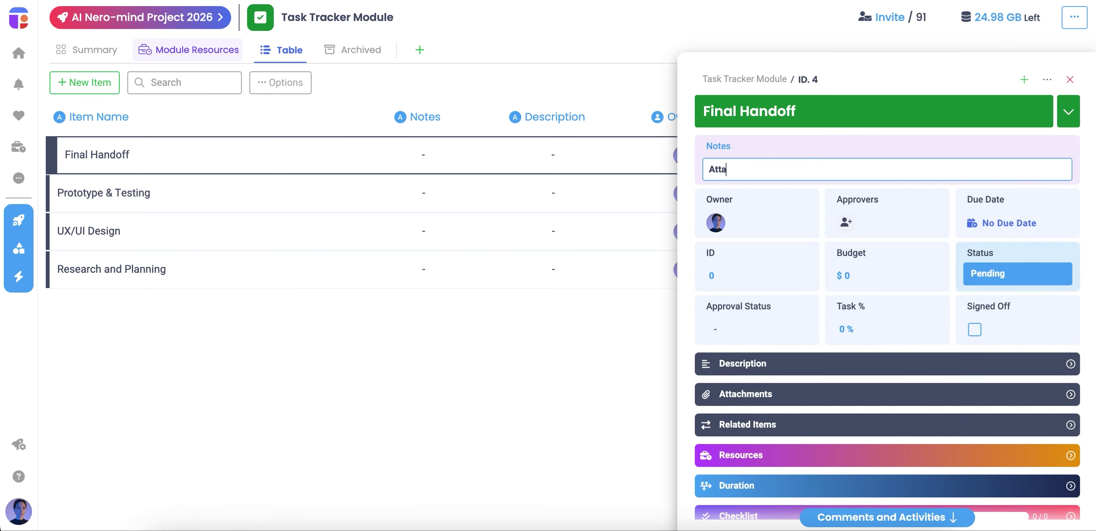
click(803, 205)
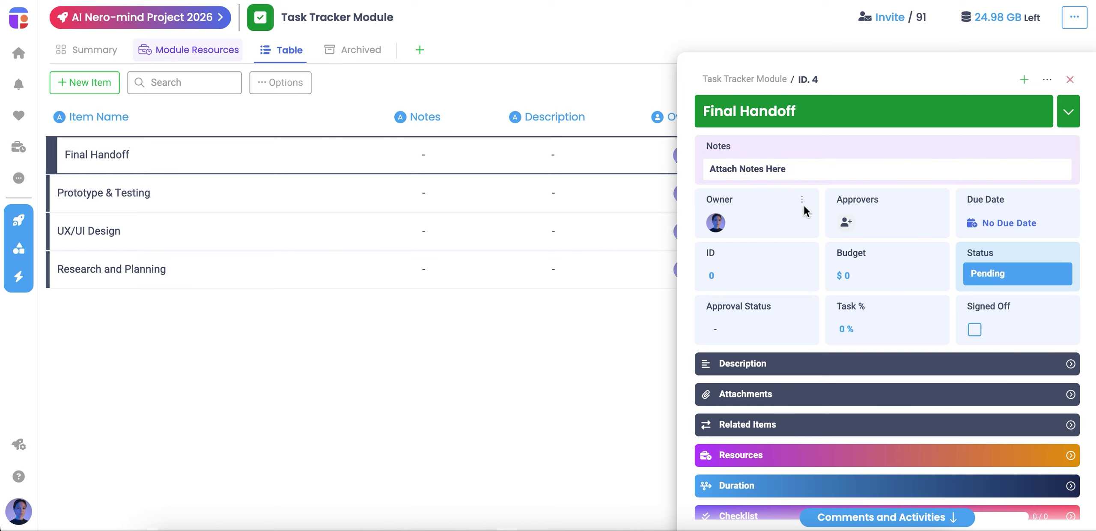
click(723, 219)
click(768, 311)
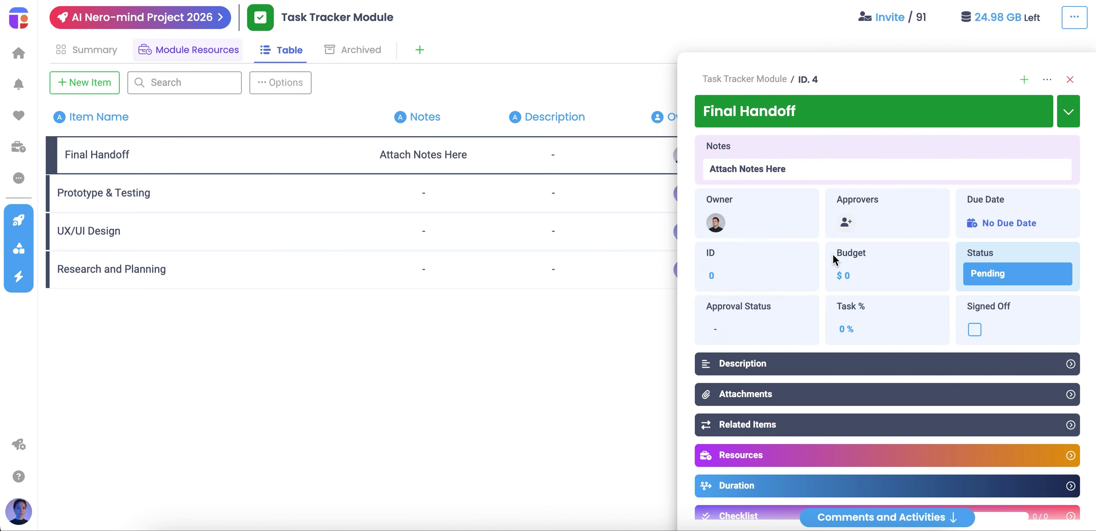
- Assign two approvers to Final Handoff and set its due date to July 31, 2025
click(848, 224)
scroll(878, 314, down, 3)
click(891, 299)
scroll(892, 319, down, 1)
click(890, 313)
click(916, 225)
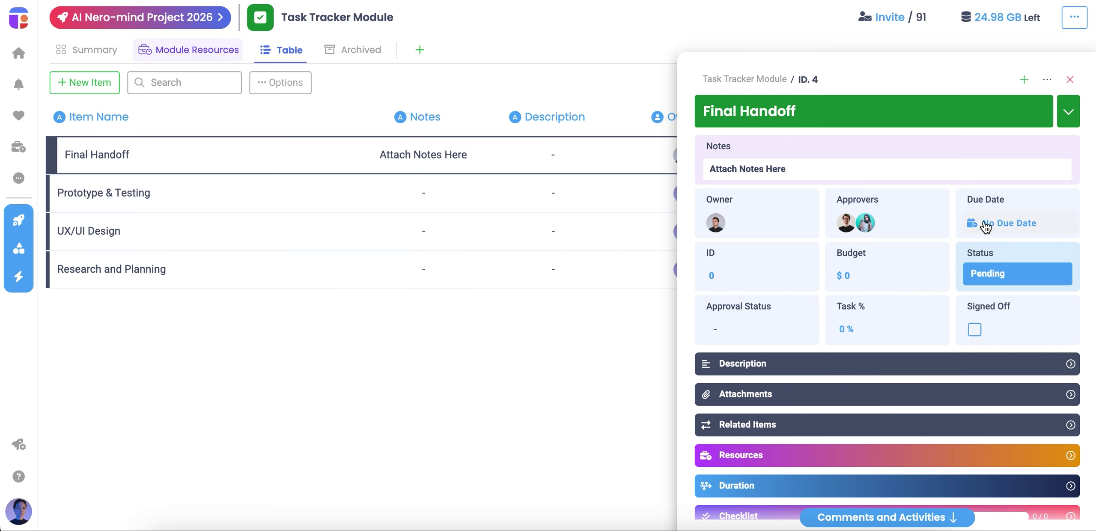
click(981, 227)
click(960, 481)
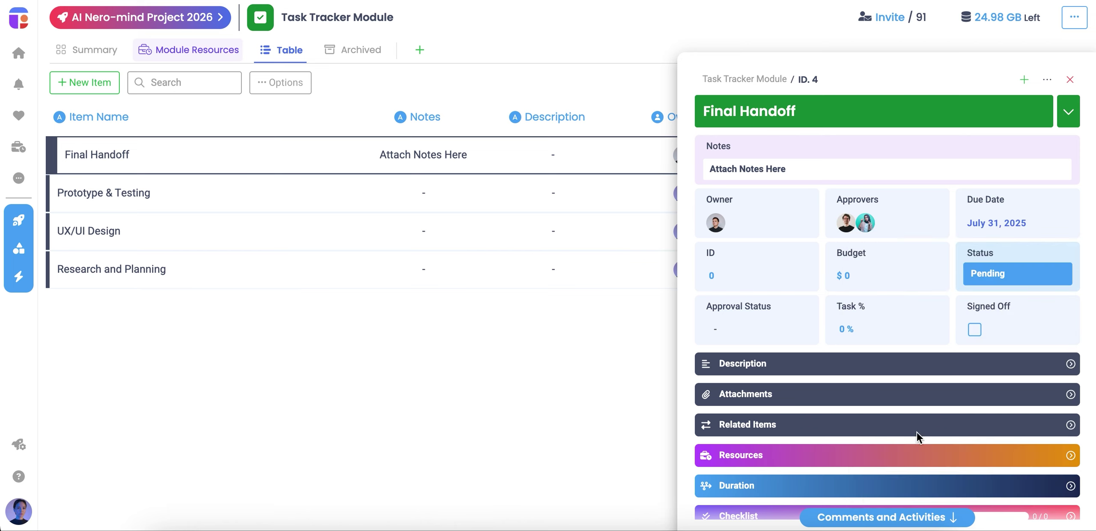
- Set Final Handoff's ID to 4 and its budget to $4500
click(719, 278)
key(Return)
click(876, 281)
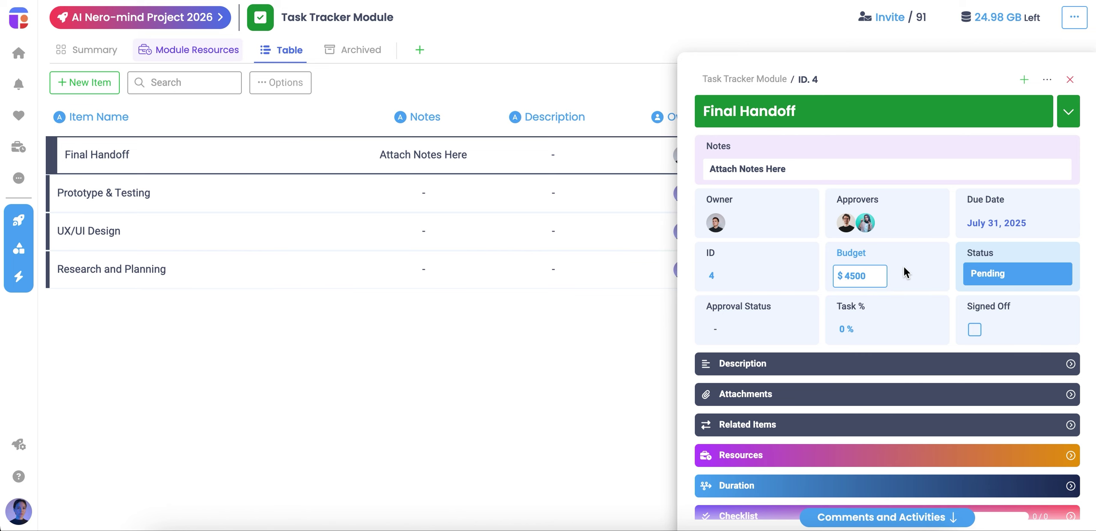
click(976, 274)
click(882, 300)
- Review the Approvers field's edit settings and the list of field types available for Final Handoff
click(934, 200)
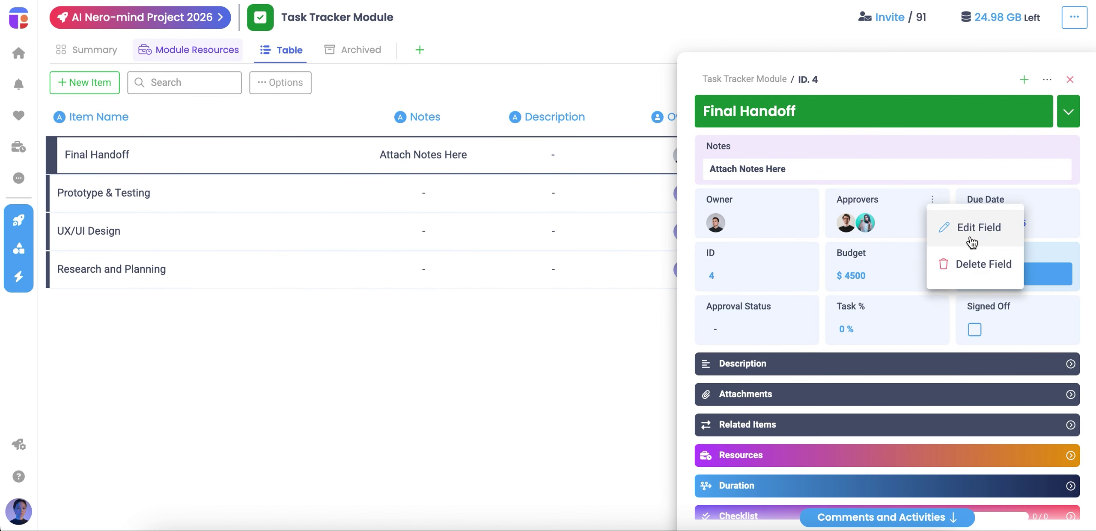
click(972, 240)
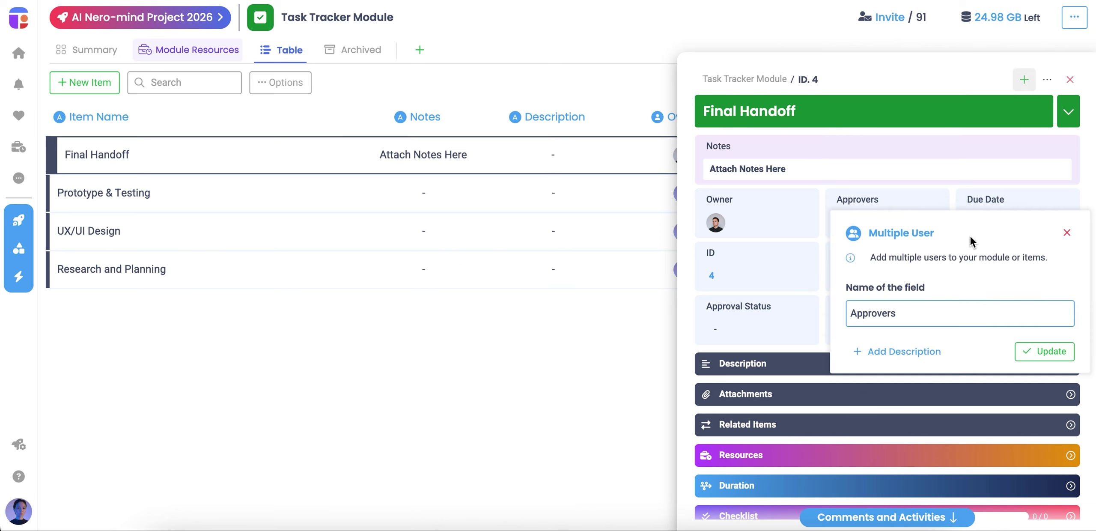
click(1066, 232)
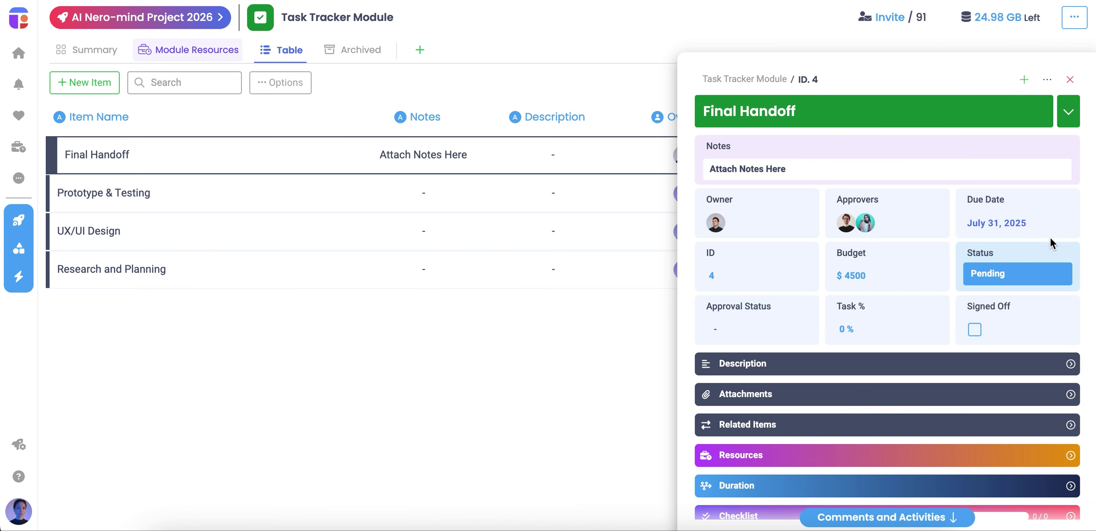
click(1024, 81)
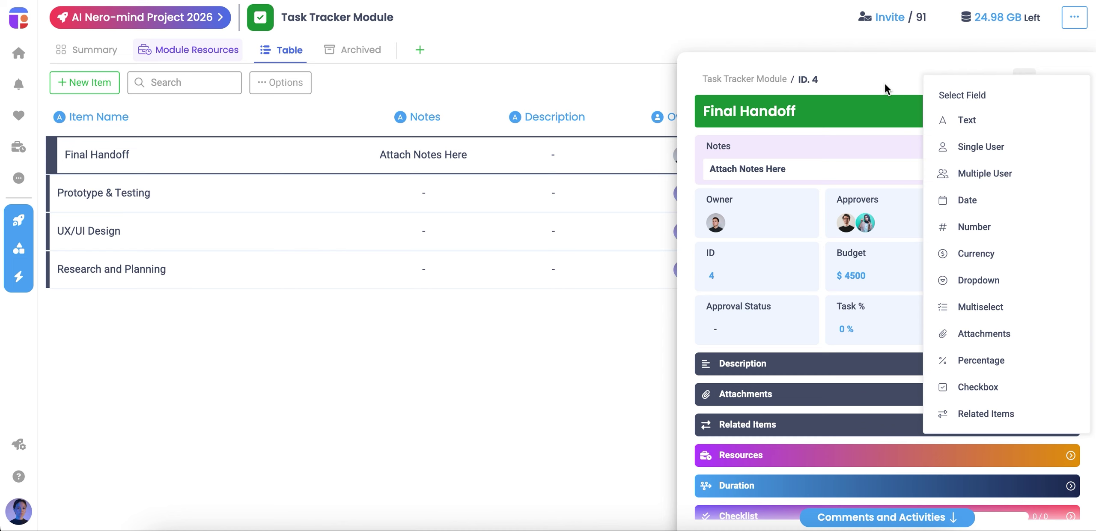
click(885, 84)
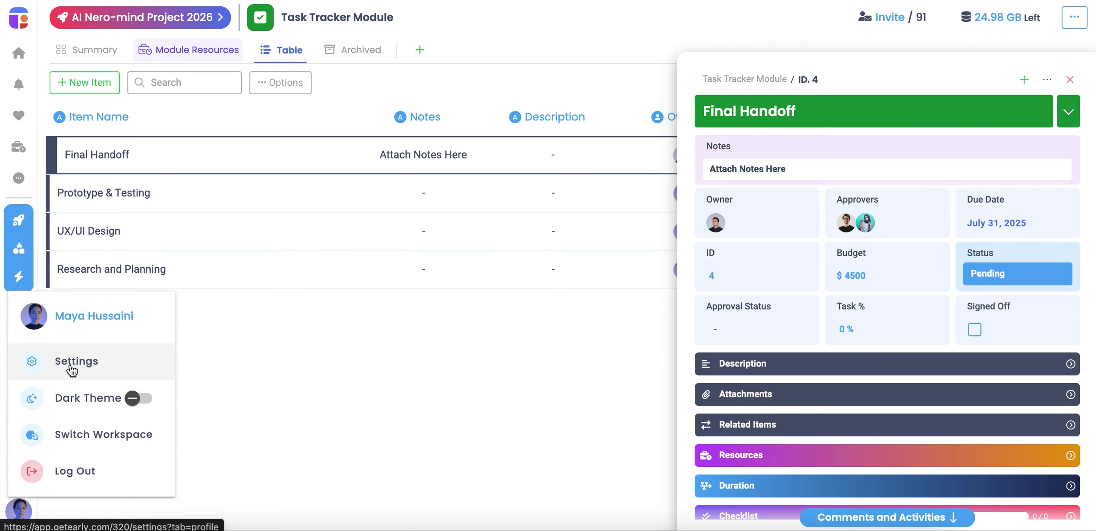
- Open the Key Tasks module blueprint in the workspace settings and bring up its new field options
click(72, 367)
click(126, 338)
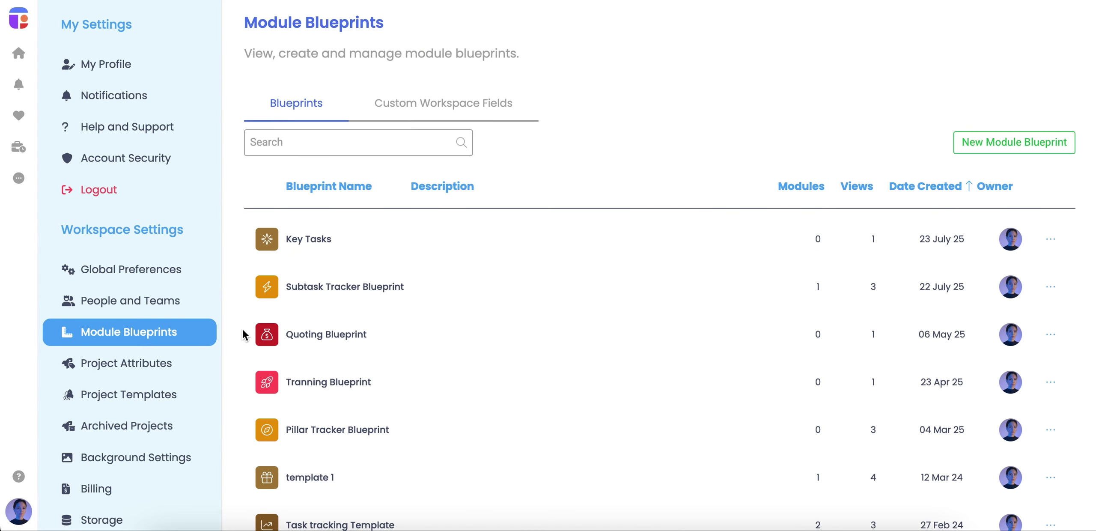
click(431, 253)
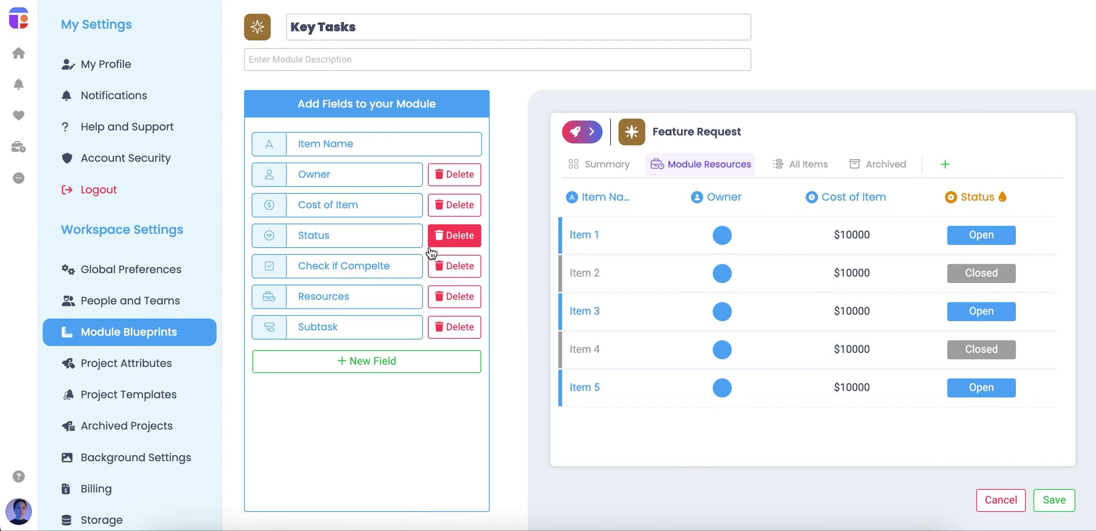
click(394, 376)
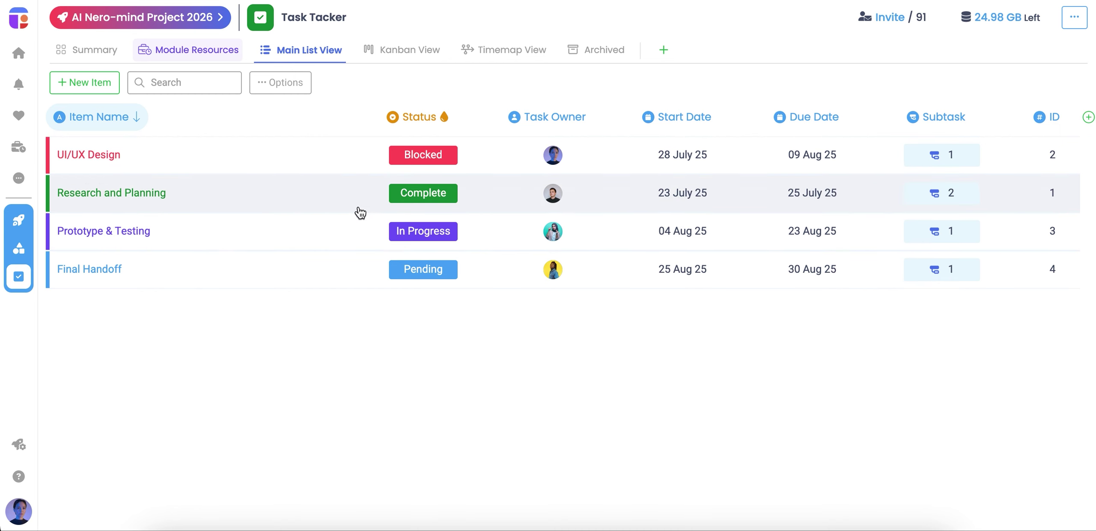
- Change the UI/UX Design item's status to In Progress and close the item
click(350, 169)
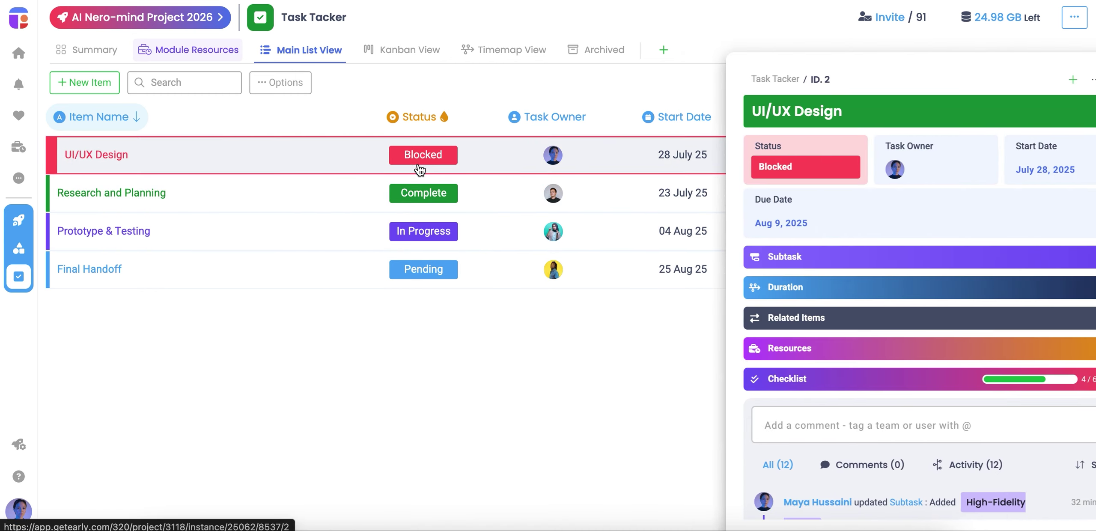
click(729, 169)
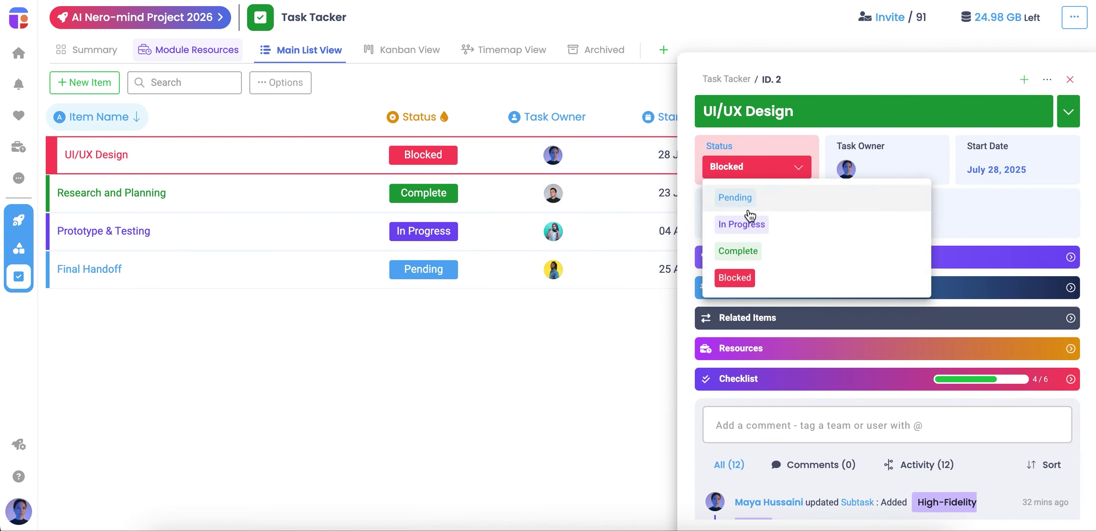
click(750, 227)
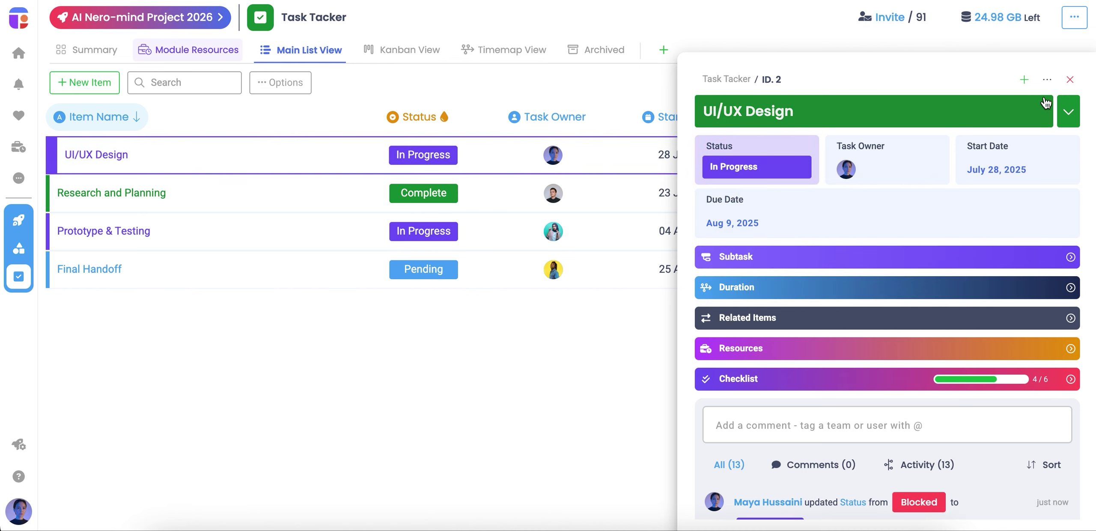
click(1069, 84)
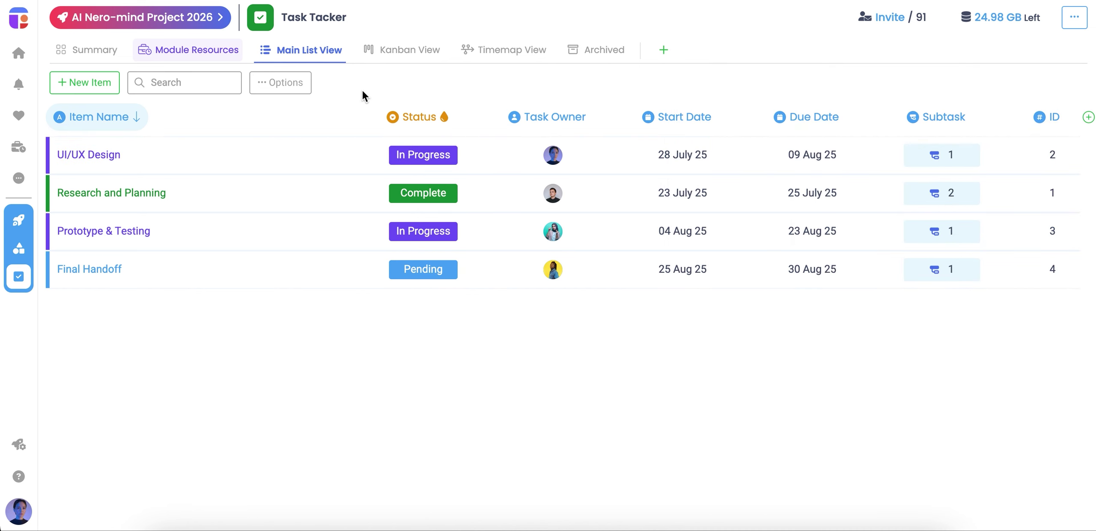
- Edit the Main List View to display subtasks and save the view
click(302, 85)
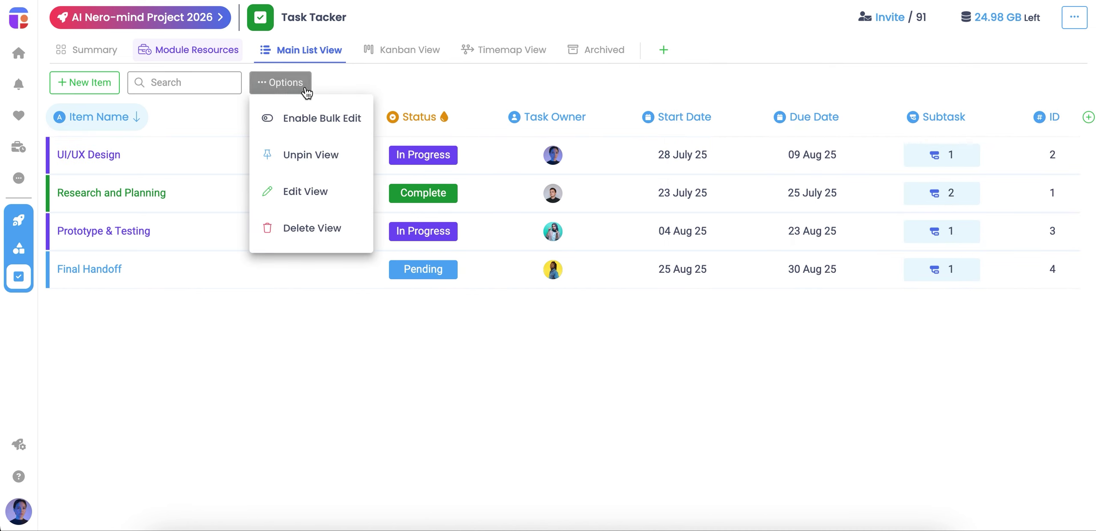
click(293, 193)
click(621, 222)
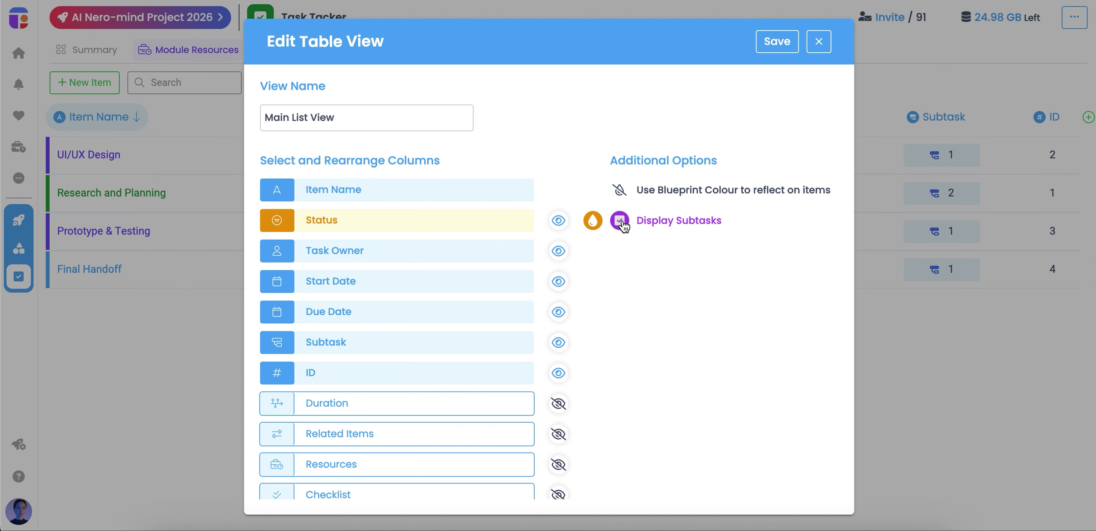
click(773, 43)
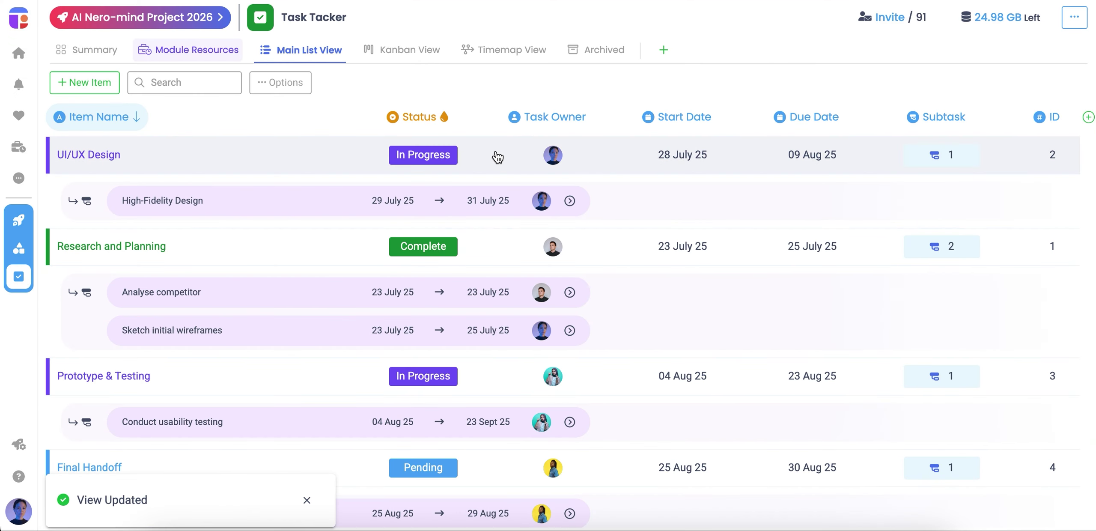
- Open the Research and Planning item and switch its field layout to two columns
click(475, 248)
click(1047, 79)
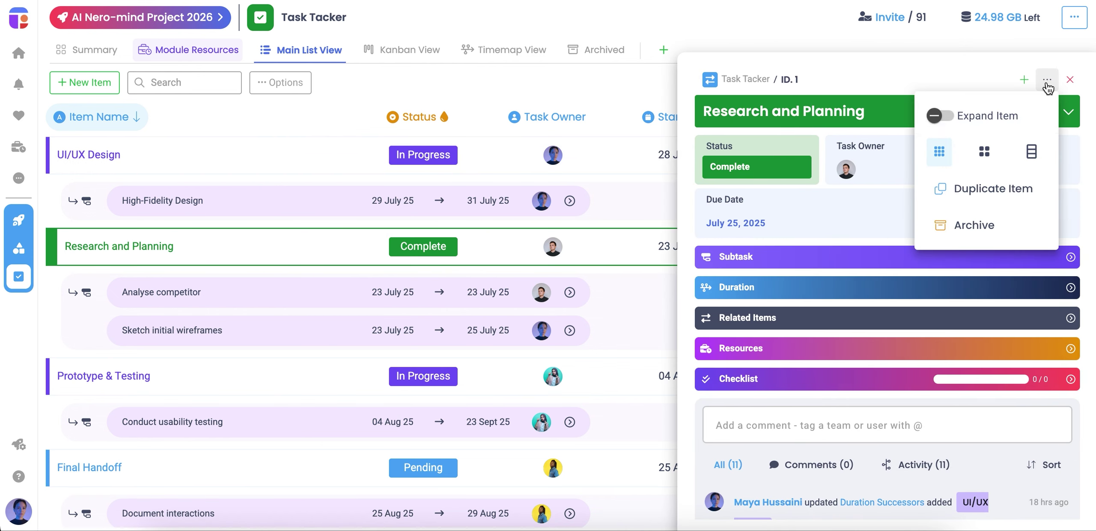
click(990, 153)
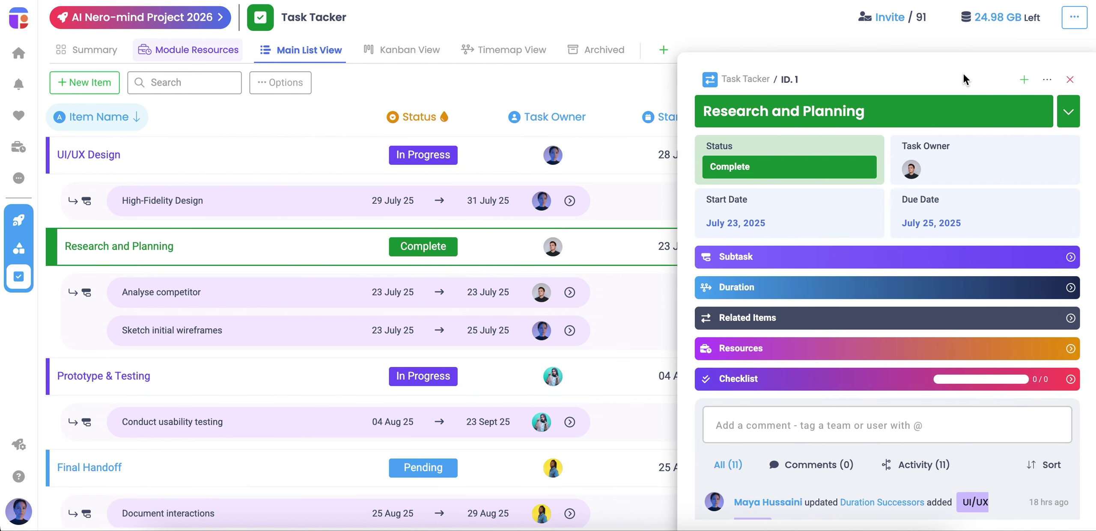
- Expand the Subtask, Duration and Related Items sections of Research and Planning to review their contents
click(849, 265)
click(799, 441)
scroll(800, 441, down, 3)
scroll(800, 441, down, 2)
click(798, 426)
scroll(799, 428, down, 5)
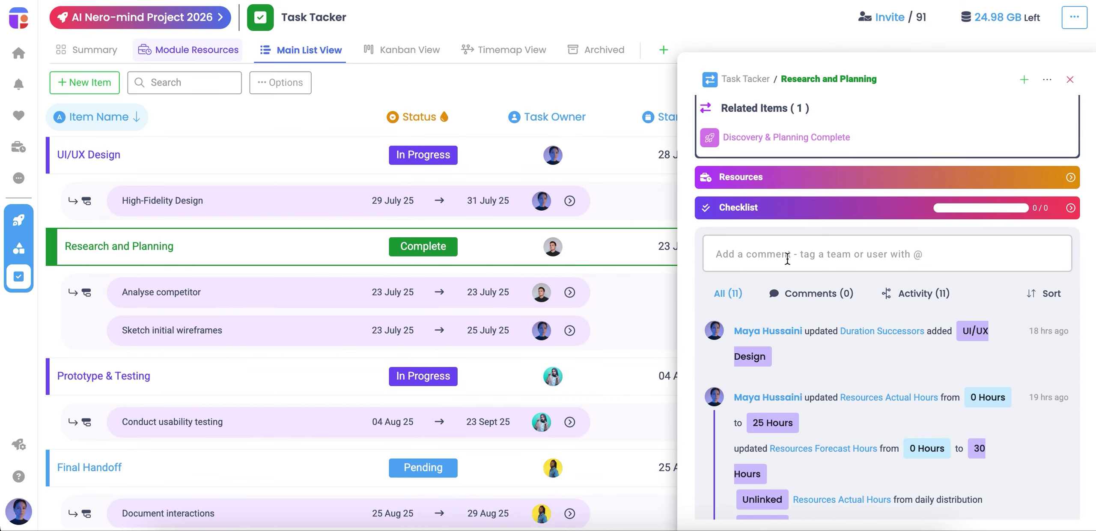
- Post the comment "Give me an update on this task please" tagging a team member, and add a smiley reaction to it
click(809, 255)
text(@tony)
key(Return)
click(814, 264)
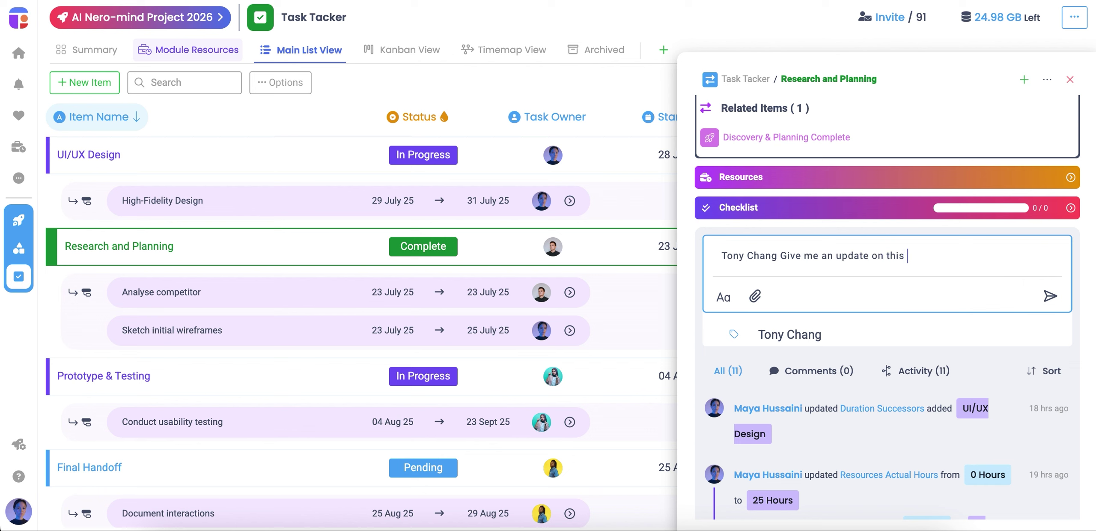
click(1050, 295)
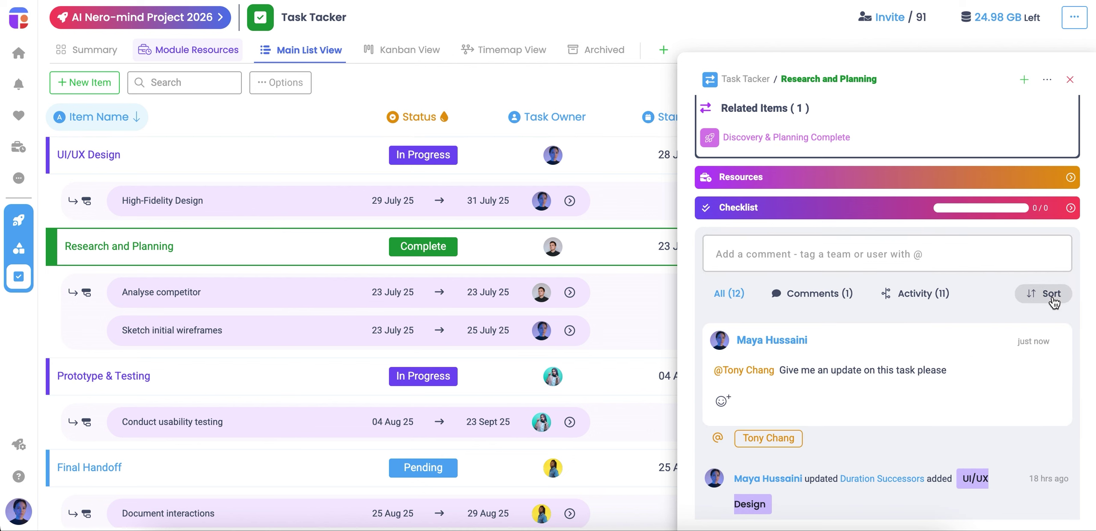
click(723, 401)
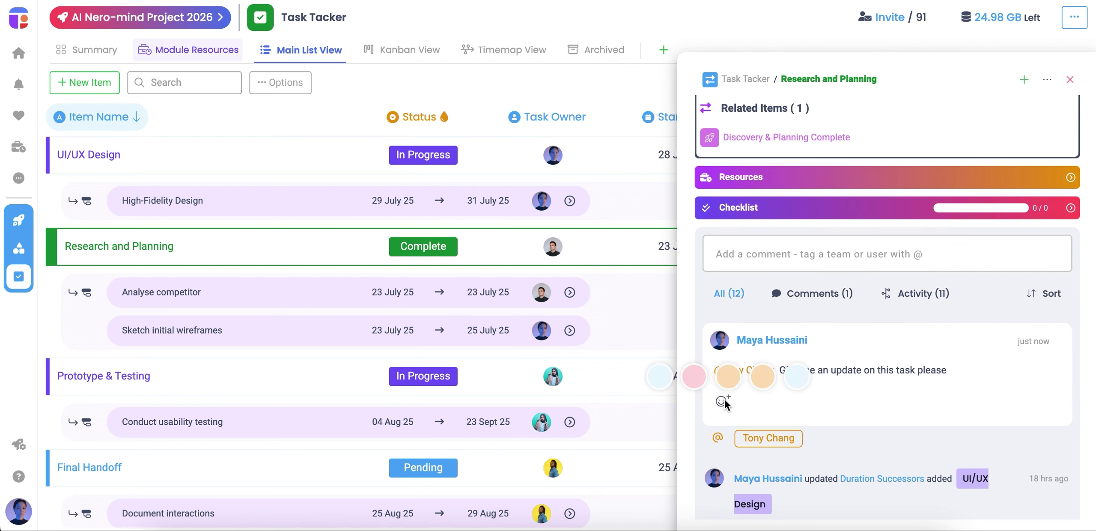
click(729, 376)
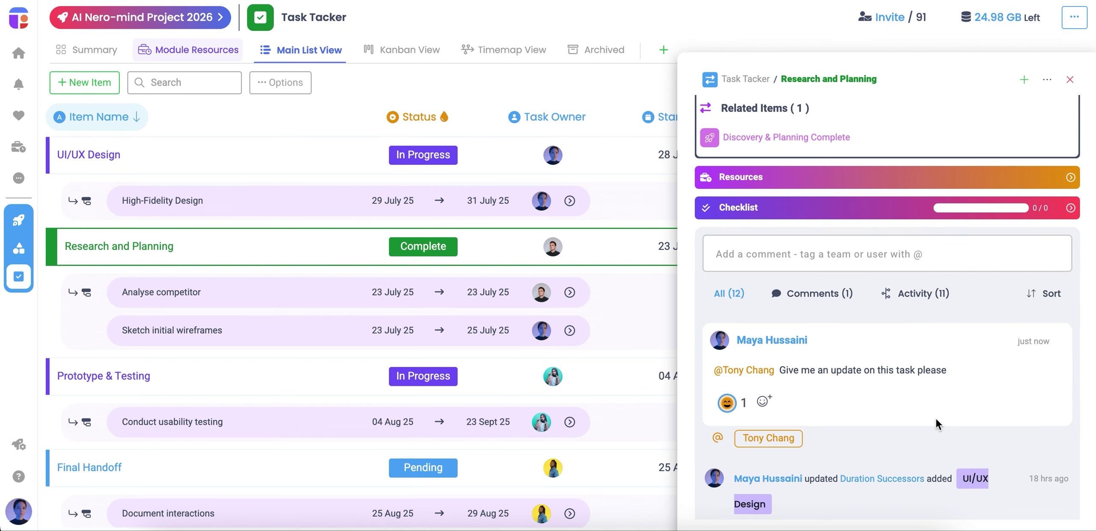